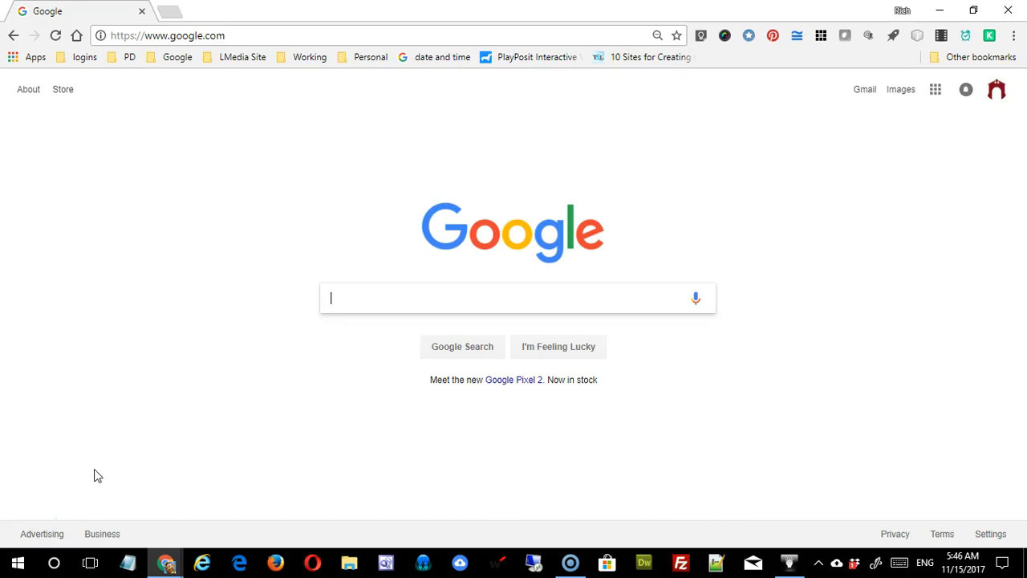
# Open the canva.com website.
pyautogui.click(307, 36)
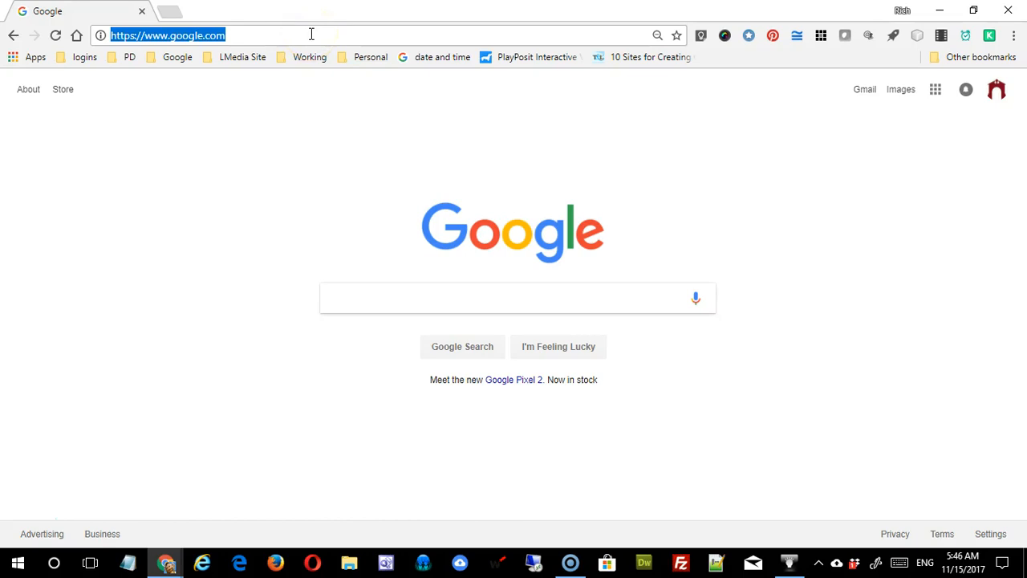
pyautogui.write('can')
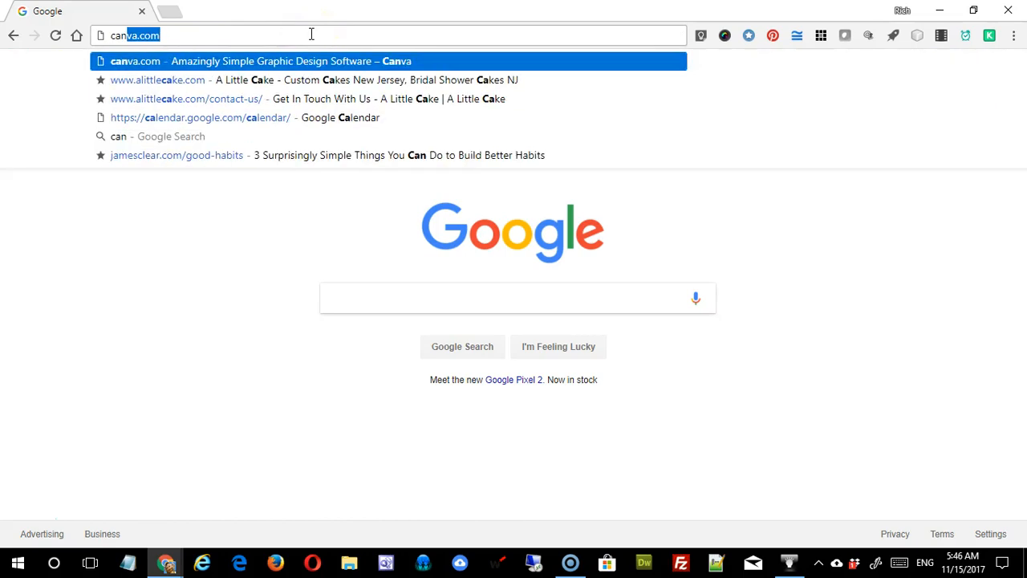
pyautogui.write('va.com')
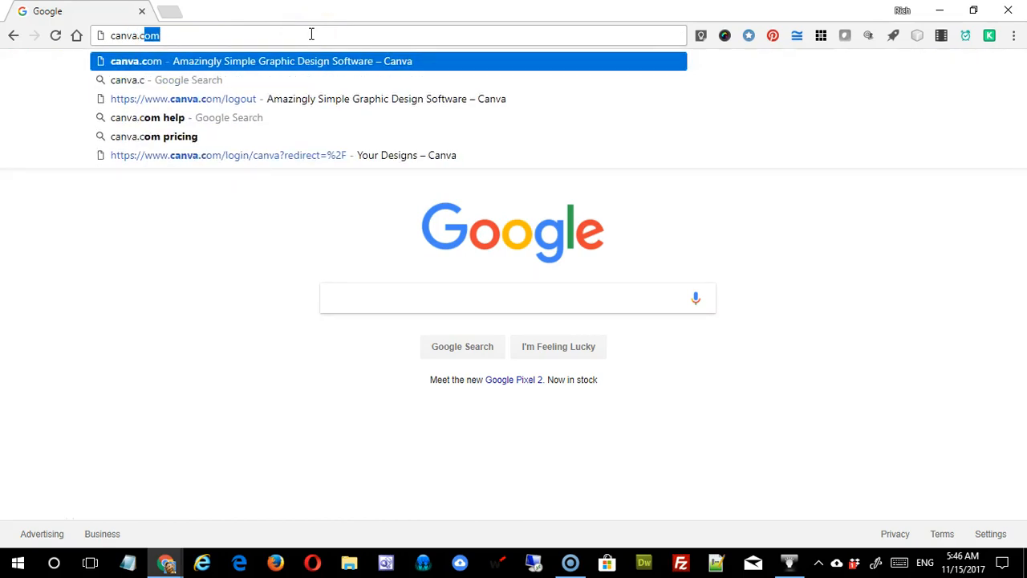
pyautogui.press('Return')
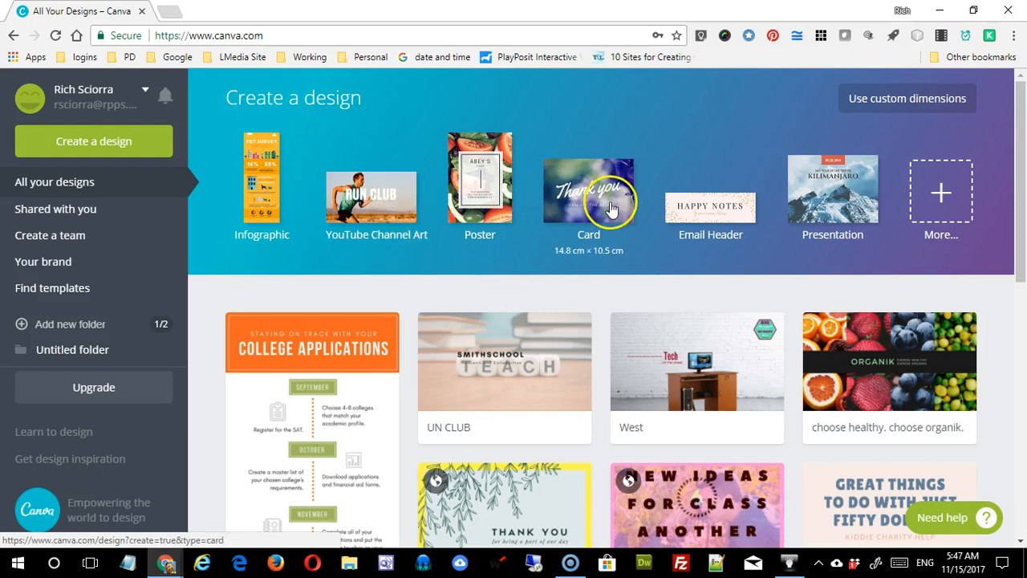
# View the full list of design types and create a new Infographic design.
pyautogui.click(944, 198)
pyautogui.moveTo(1015, 142); pyautogui.dragTo(1012, 92)
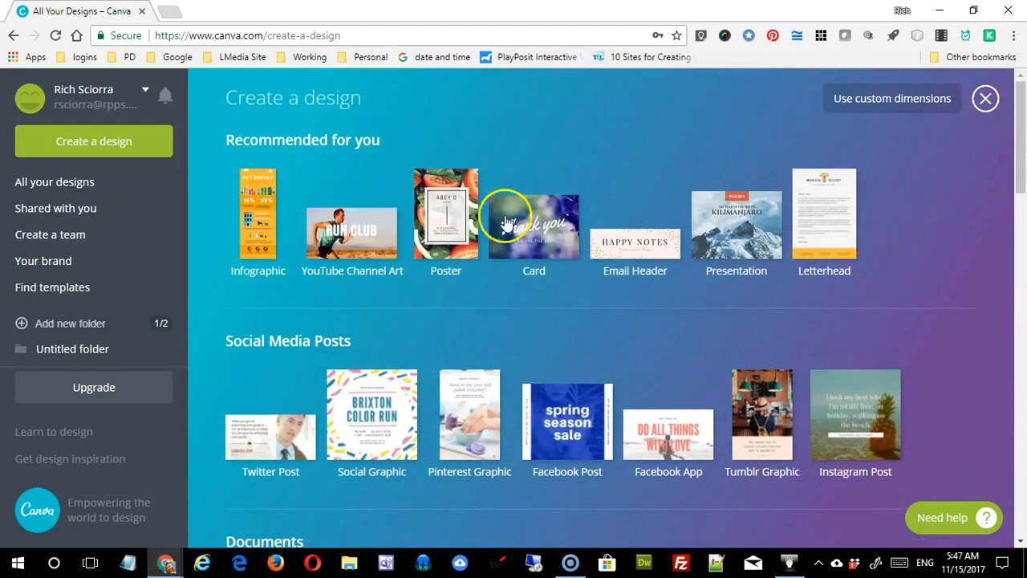
pyautogui.click(13, 35)
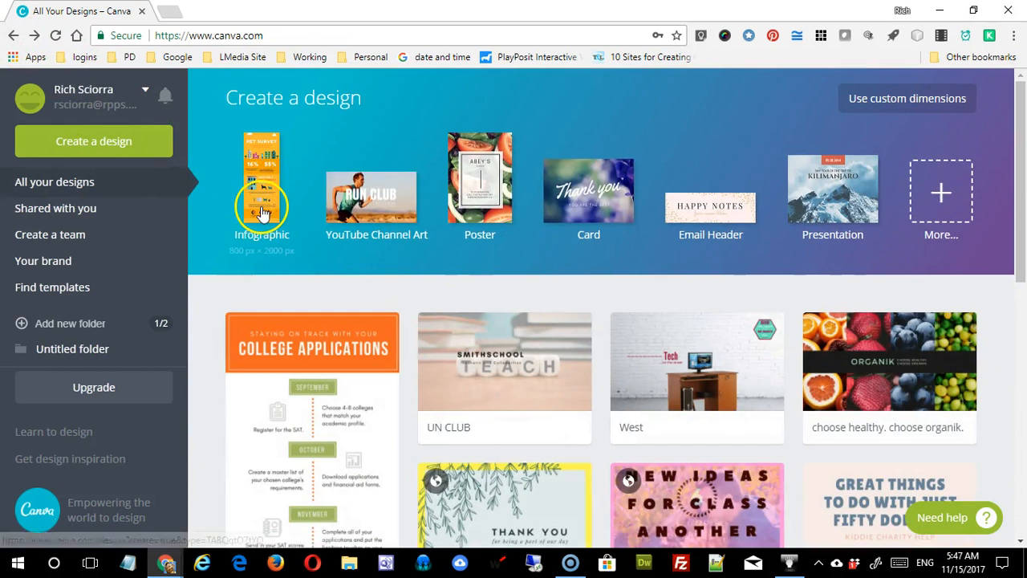
pyautogui.click(265, 202)
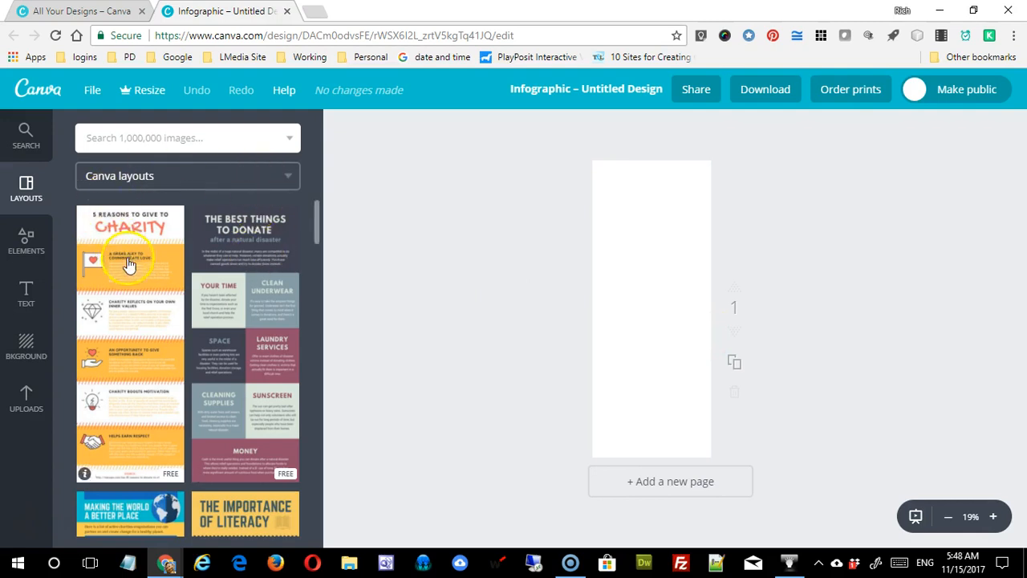
# Browse the Canva layouts and view the purchase details of the paid Life Story Infographic layout.
pyautogui.moveTo(318, 229); pyautogui.dragTo(324, 401)
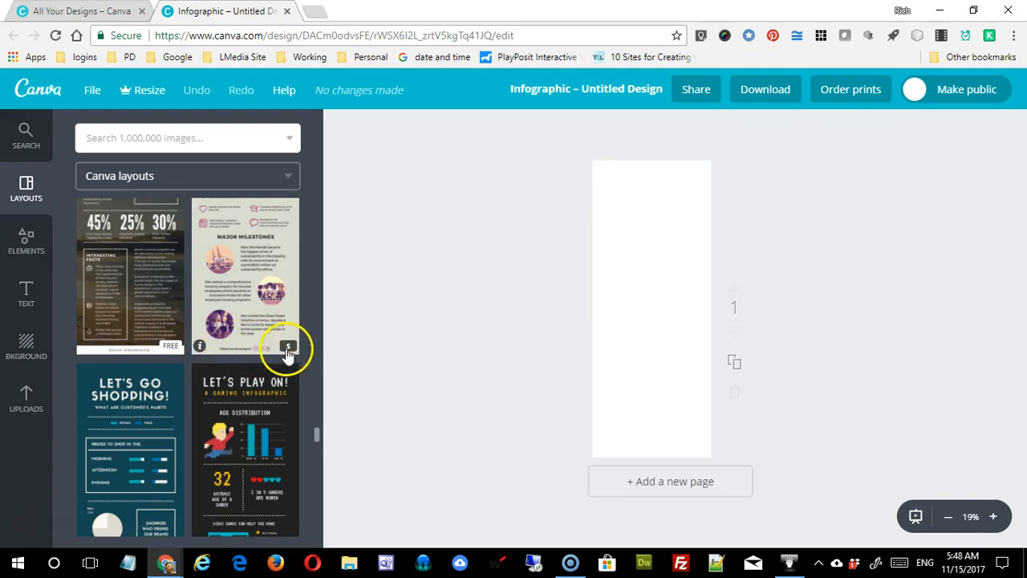
pyautogui.click(201, 346)
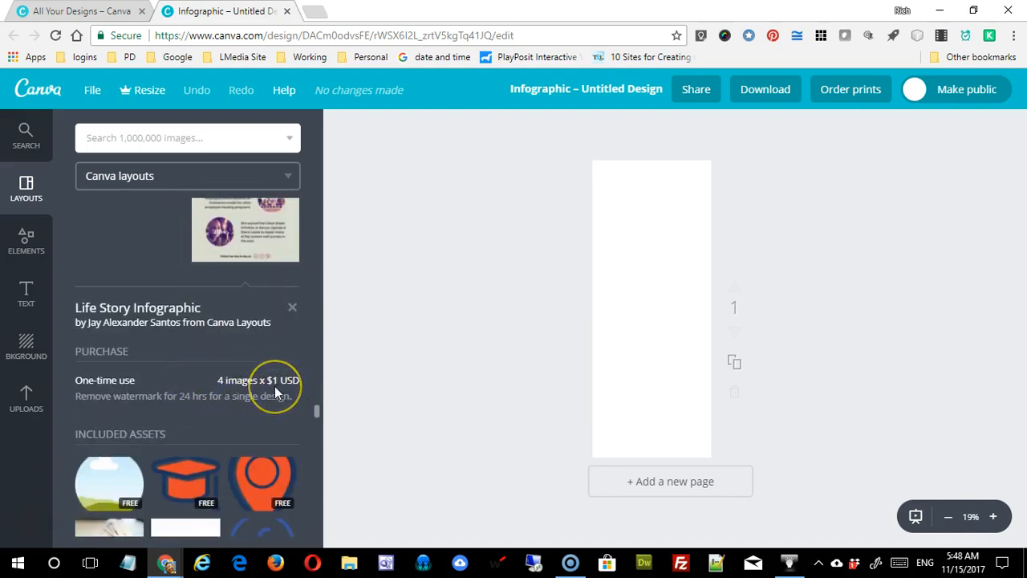
pyautogui.scroll(3, 274, 385)
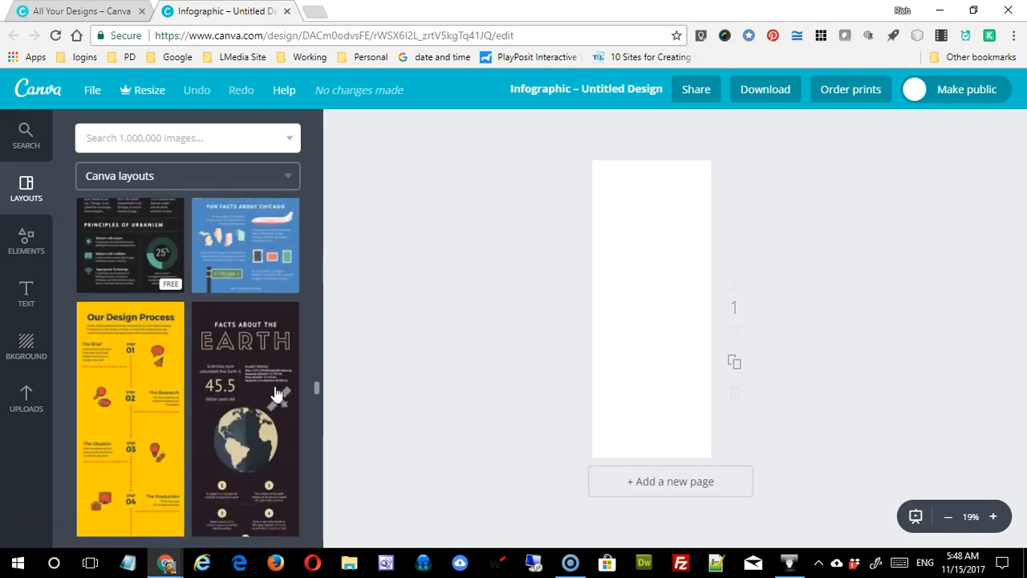
# Apply the free orange "6 Fun Ideas to Raise Money for Charity" layout to the page and set the zoom to 25%.
pyautogui.scroll(3, 275, 393)
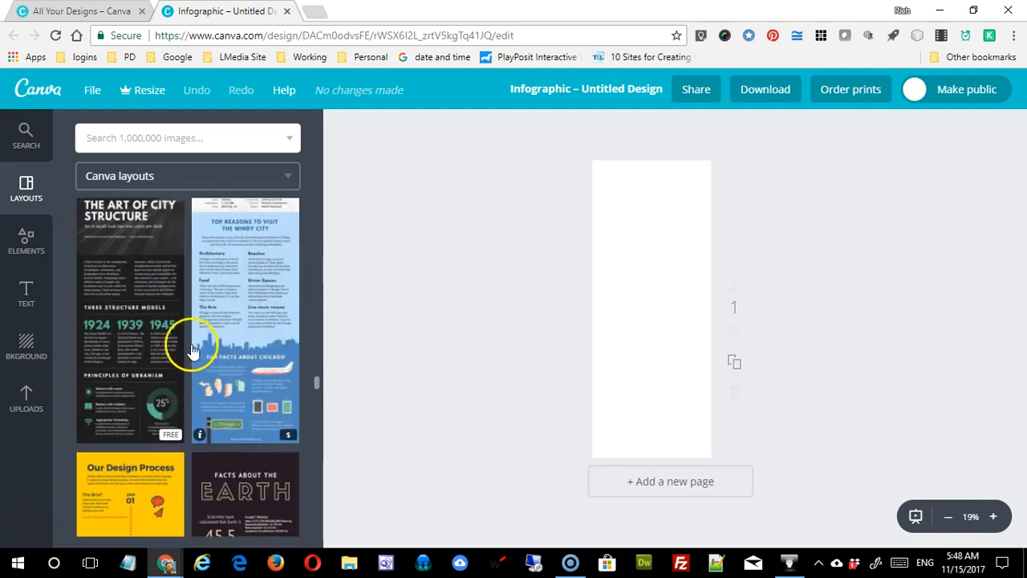
pyautogui.scroll(1, 184, 349)
pyautogui.scroll(5, 184, 349)
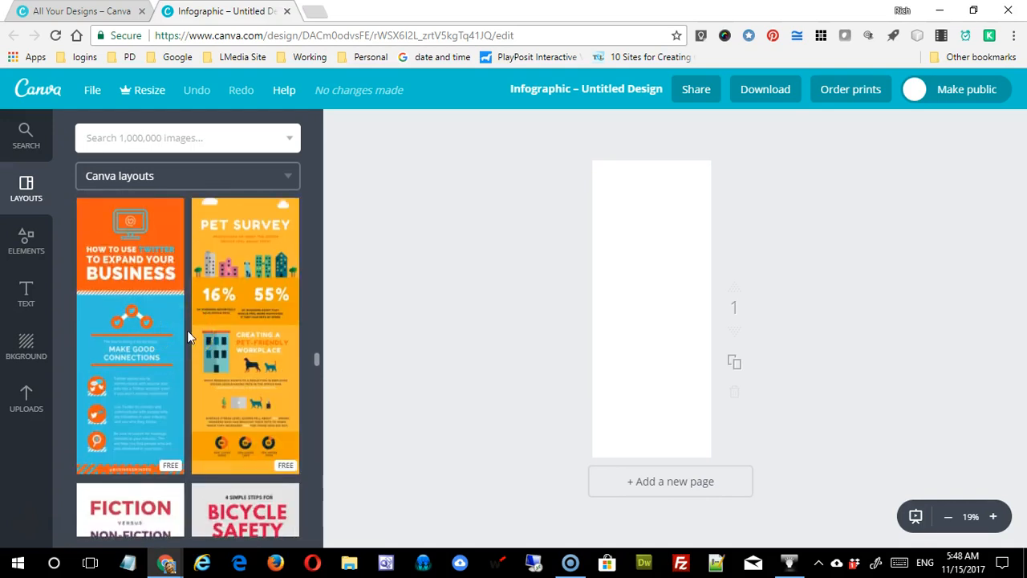
pyautogui.scroll(10, 187, 335)
pyautogui.scroll(10, 187, 330)
pyautogui.scroll(10, 187, 333)
pyautogui.click(113, 265)
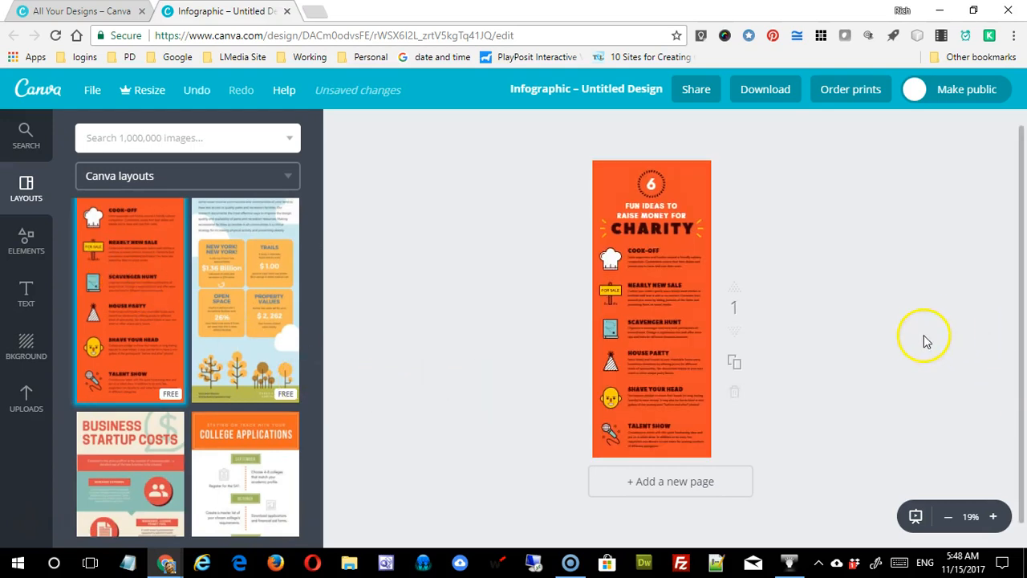
pyautogui.click(999, 520)
pyautogui.click(999, 520)
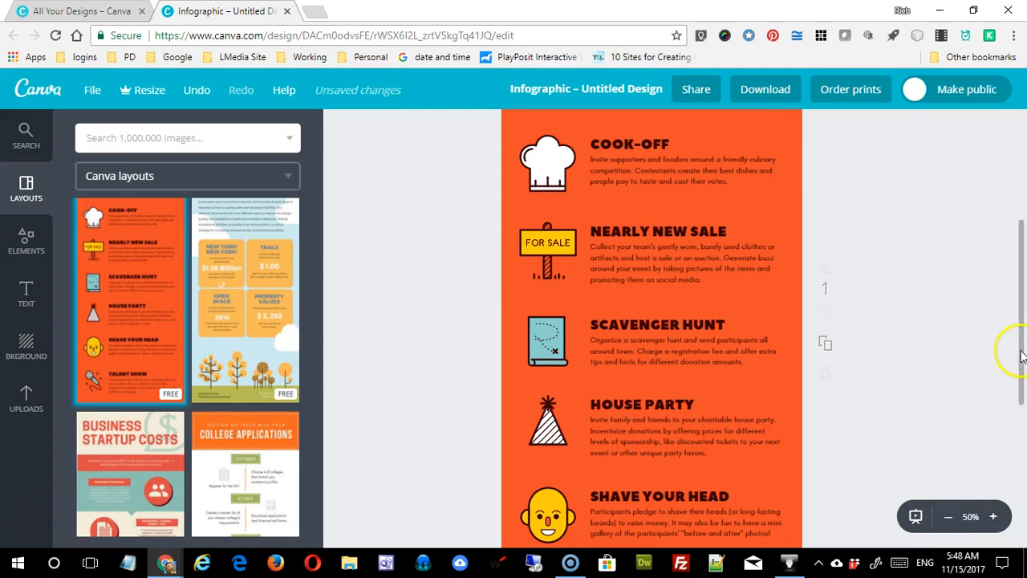
pyautogui.click(947, 517)
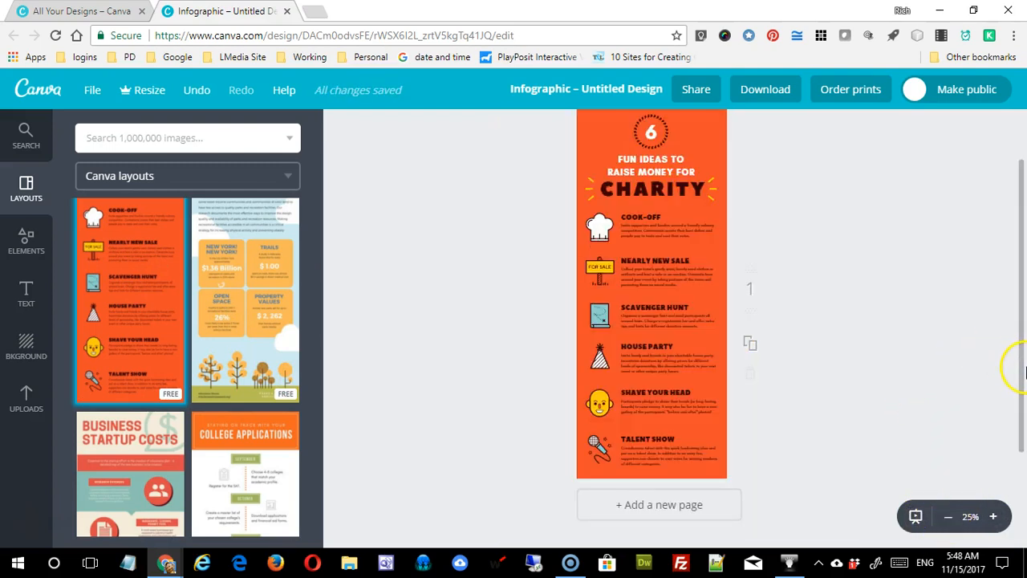
pyautogui.scroll(1, 1023, 360)
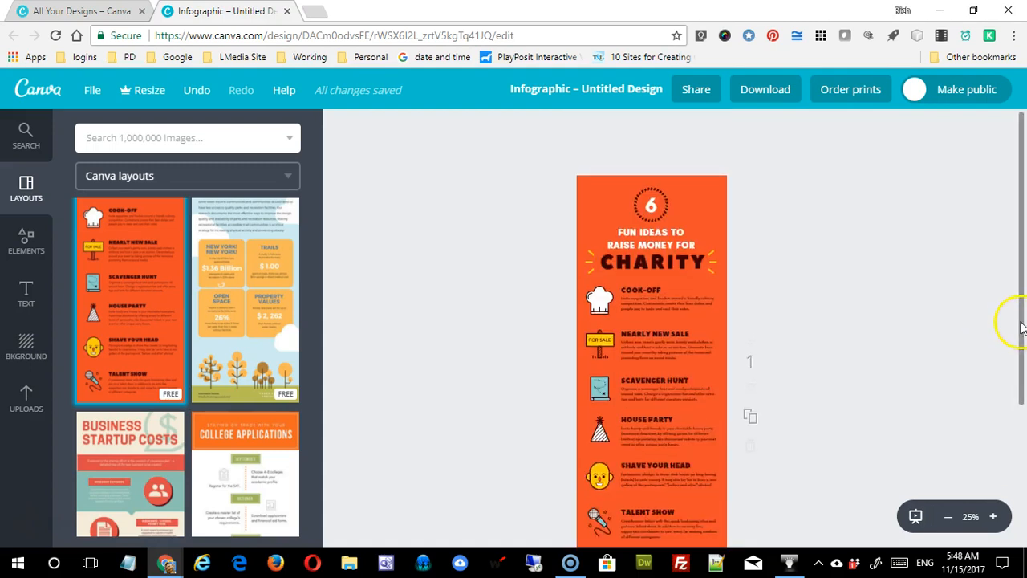
pyautogui.scroll(-1, 1023, 325)
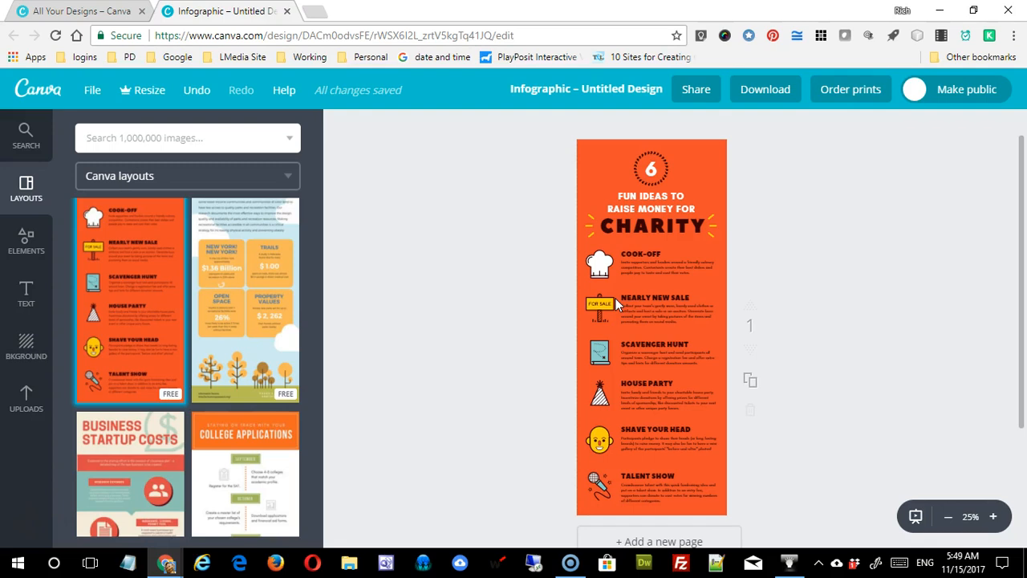
# Try the free Parks & Recreation layout on the page and view it enlarged at 75%.
pyautogui.click(285, 296)
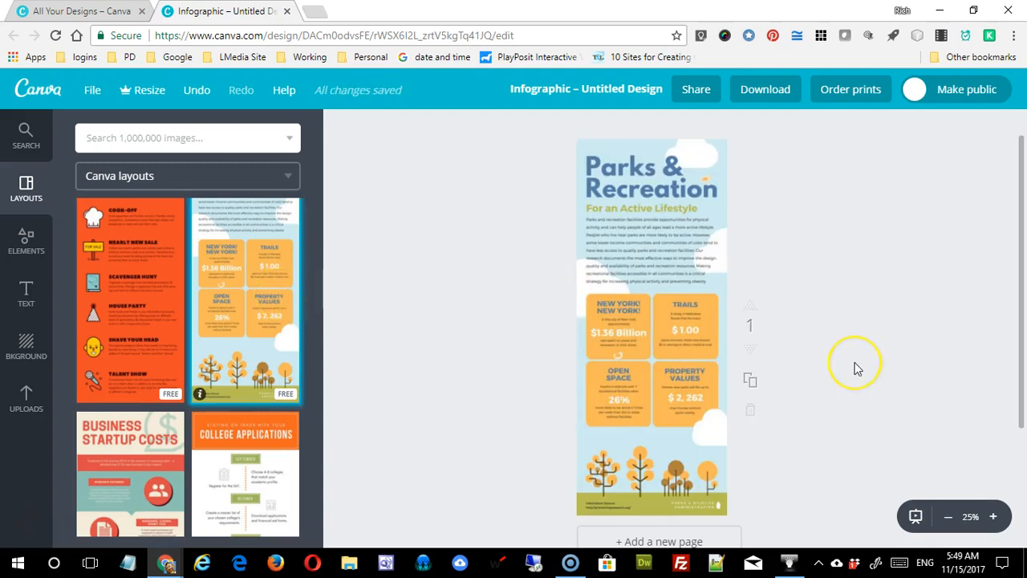
pyautogui.scroll(-1, 855, 368)
pyautogui.scroll(3, 855, 367)
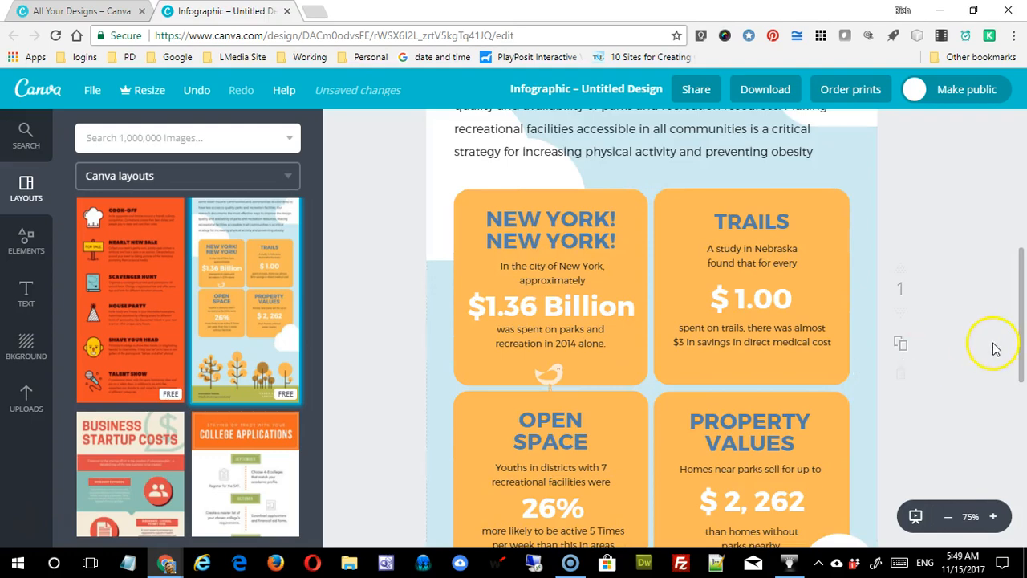
pyautogui.moveTo(1021, 325)
pyautogui.mouseDown()
pyautogui.moveTo(1017, 230)
pyautogui.moveTo(1025, 321)
pyautogui.mouseUp()
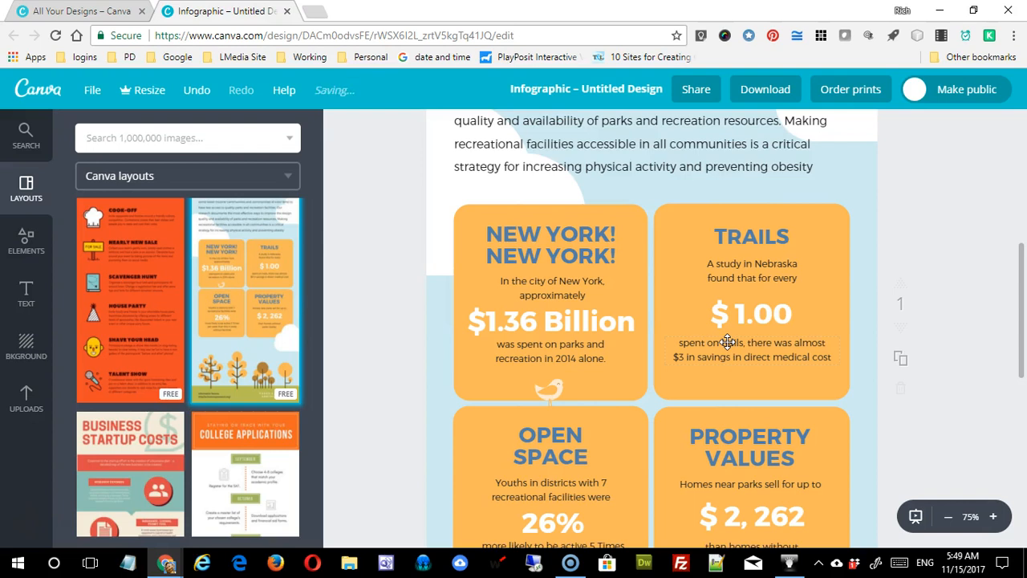
# Replace the page's layout with the free orange charity fundraising layout and set the zoom to 25%.
pyautogui.click(118, 338)
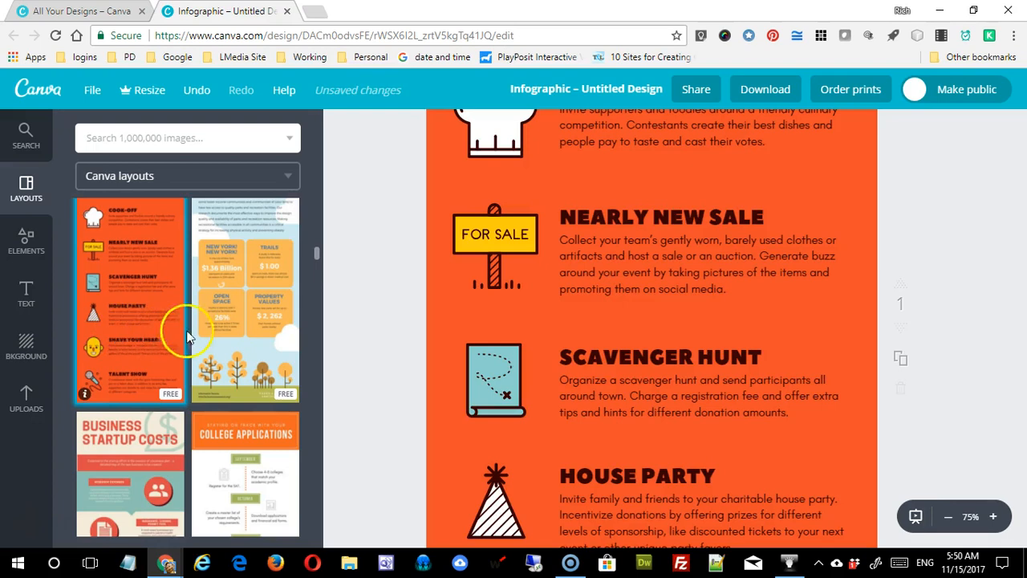
pyautogui.scroll(2, 419, 307)
pyautogui.scroll(-4, 419, 306)
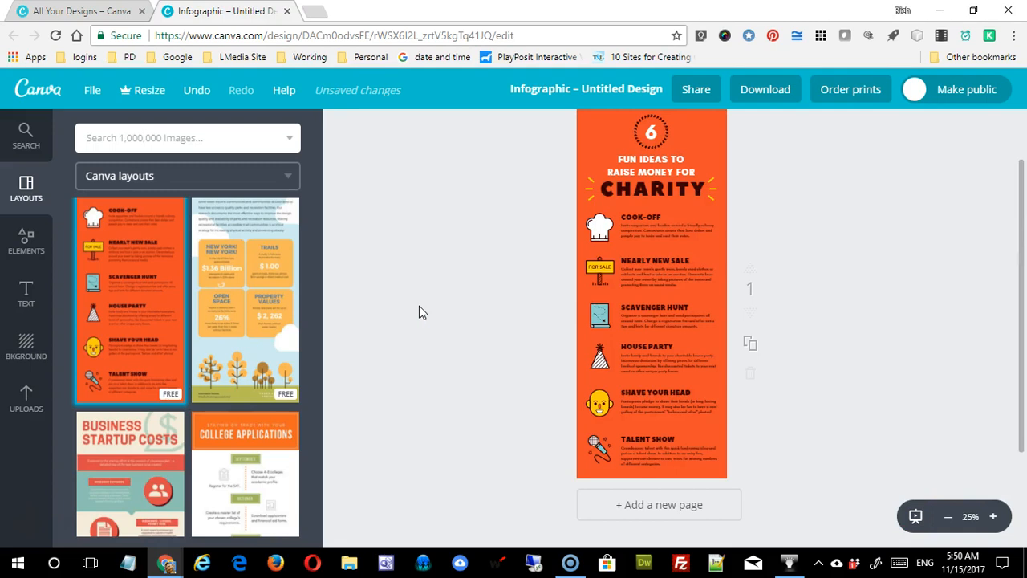
# Center the "Cook-Off" heading text in its text box.
pyautogui.click(672, 166)
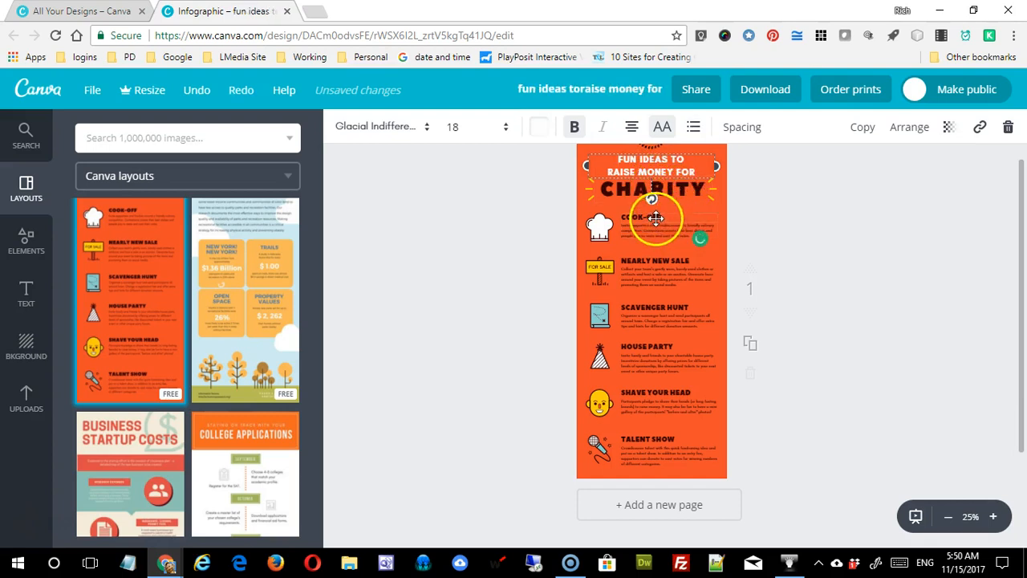
pyautogui.click(655, 218)
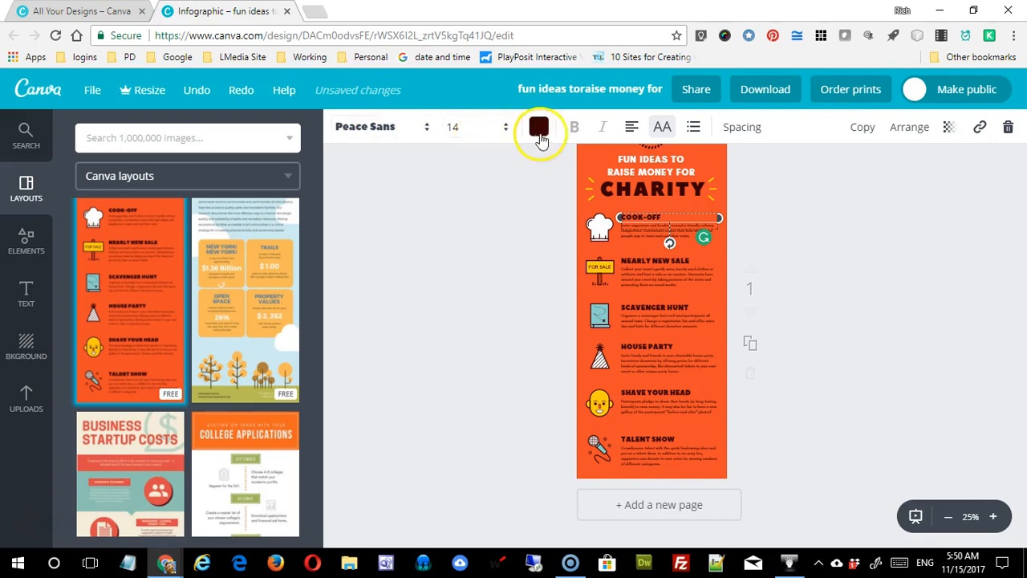
pyautogui.moveTo(661, 216); pyautogui.dragTo(615, 221)
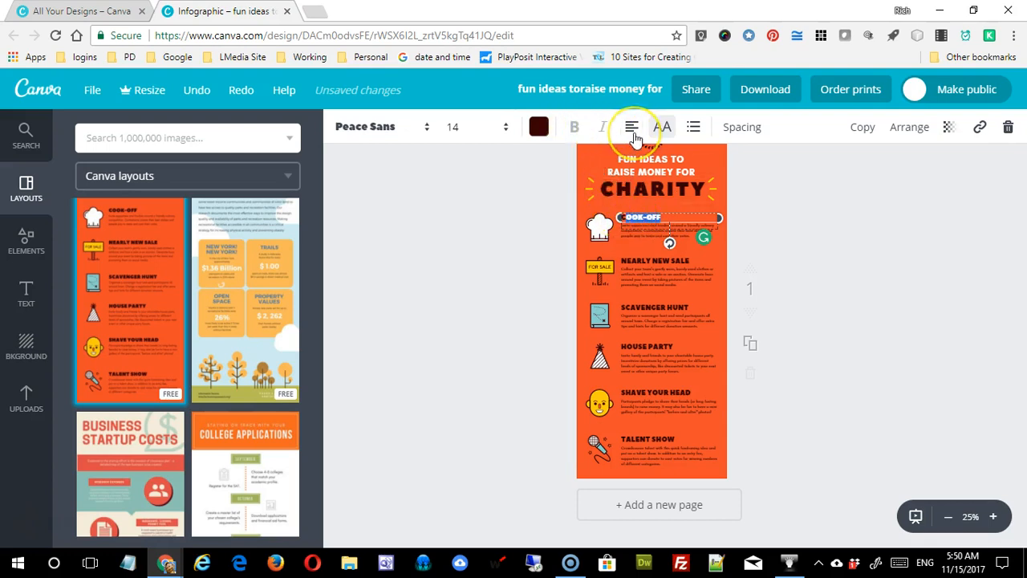
pyautogui.click(634, 138)
pyautogui.click(663, 173)
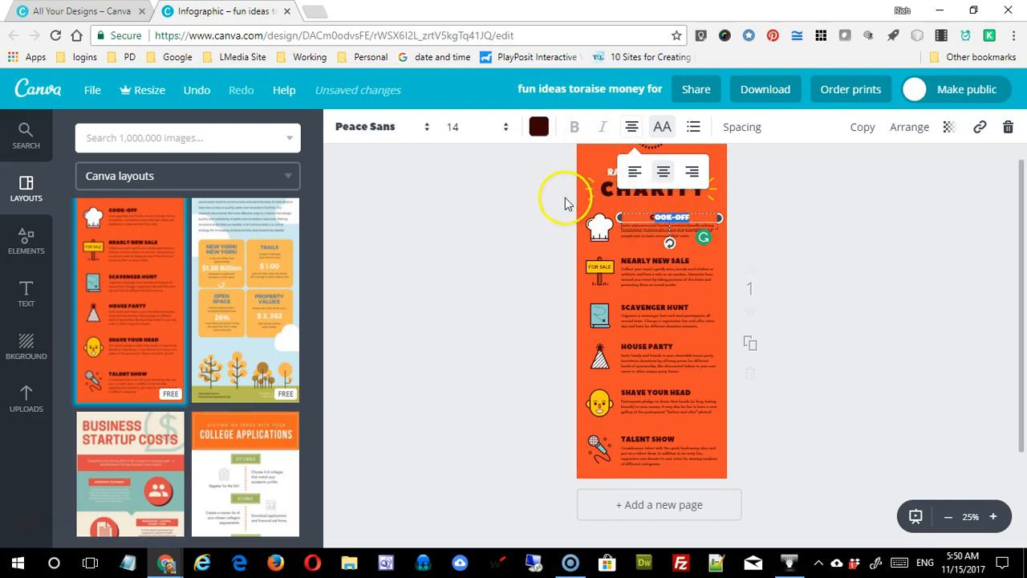
# Color the selected "Cook-Off" heading text blue from the default palette, trying the Change all option and leaving it off.
pyautogui.click(539, 127)
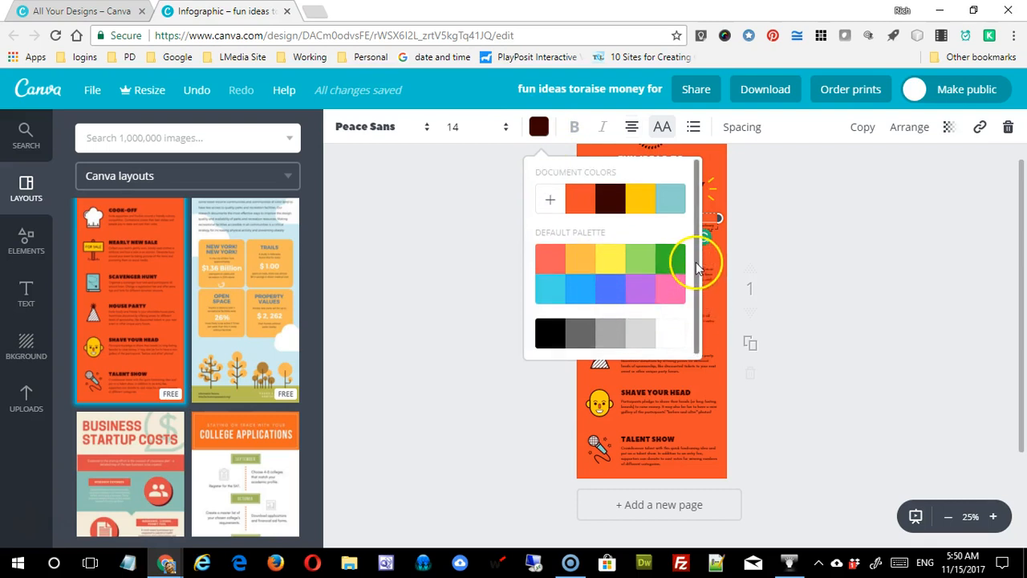
pyautogui.moveTo(697, 263); pyautogui.dragTo(618, 287)
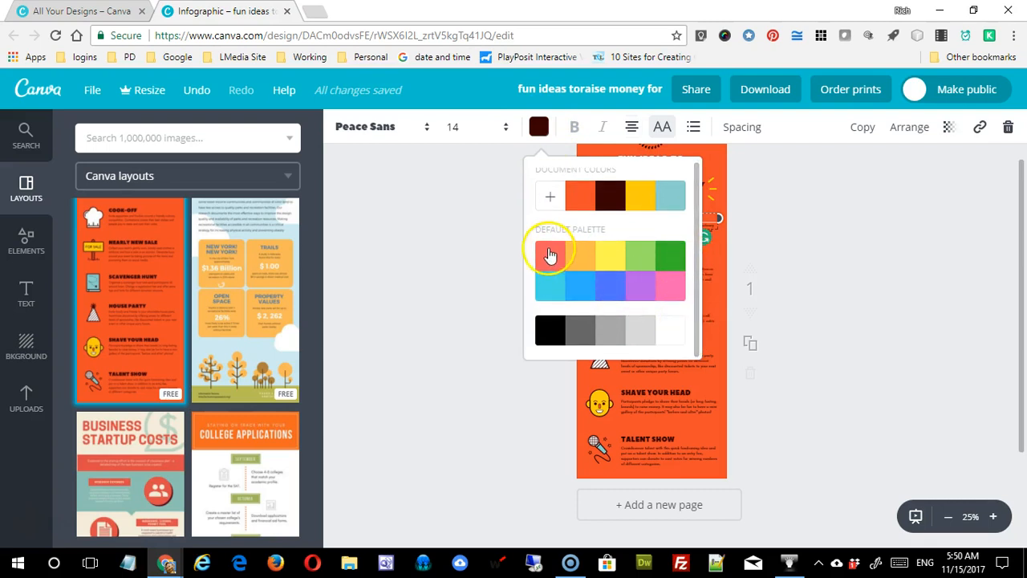
pyautogui.click(549, 255)
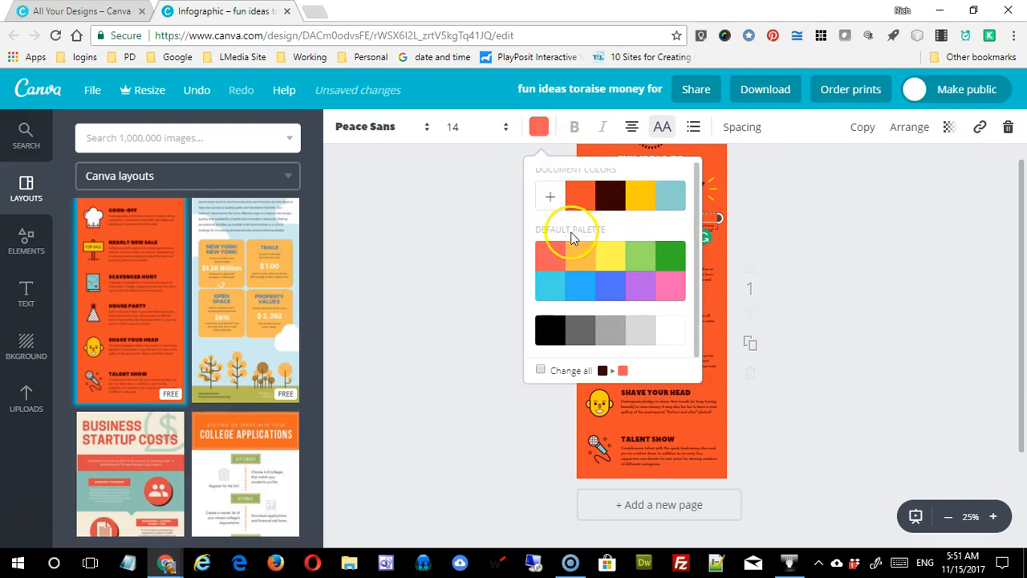
pyautogui.click(540, 371)
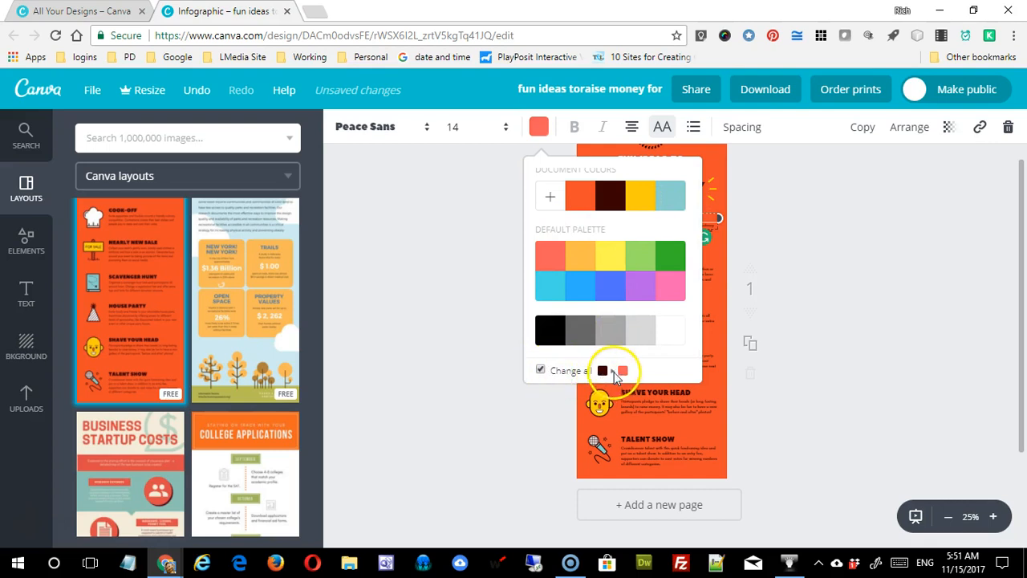
pyautogui.click(621, 292)
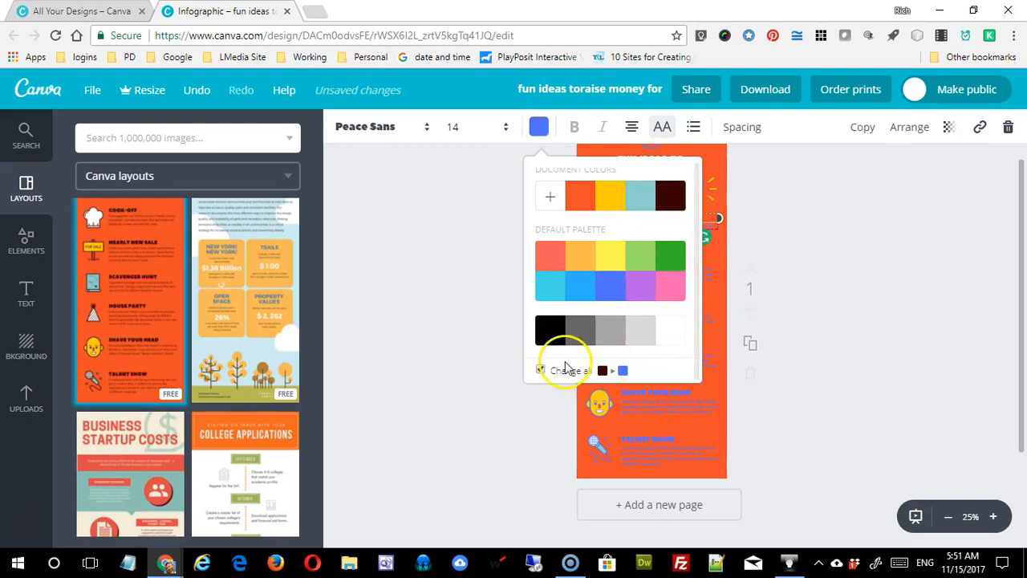
pyautogui.click(541, 371)
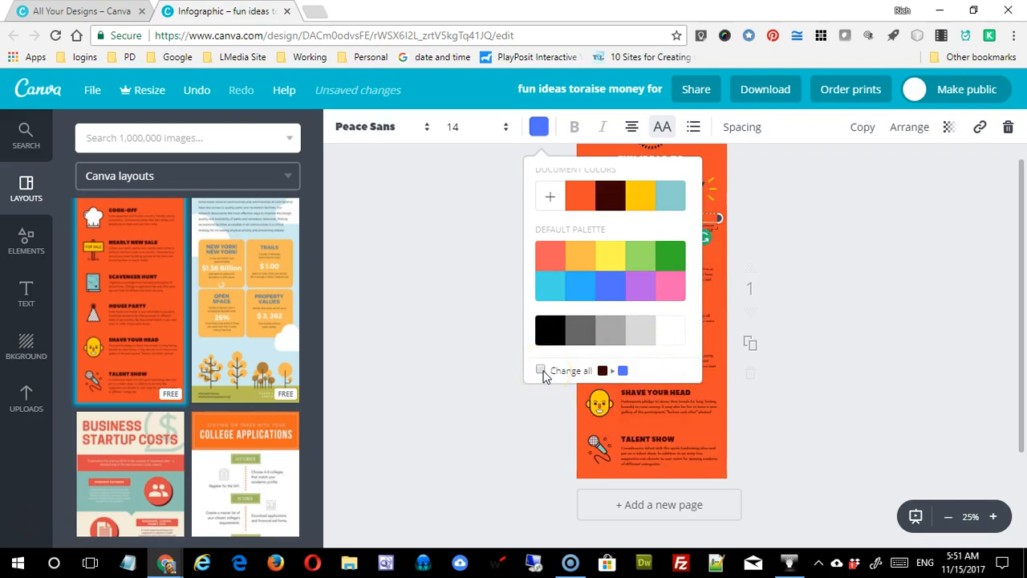
pyautogui.click(460, 289)
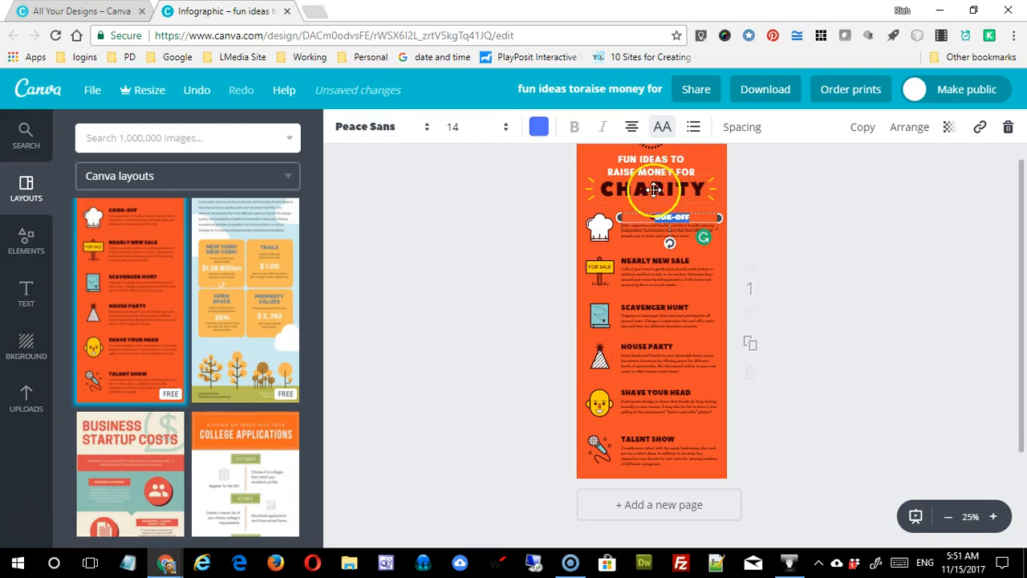
# Left-align the "Cook-Off" heading and select its full text.
pyautogui.click(631, 127)
pyautogui.click(635, 171)
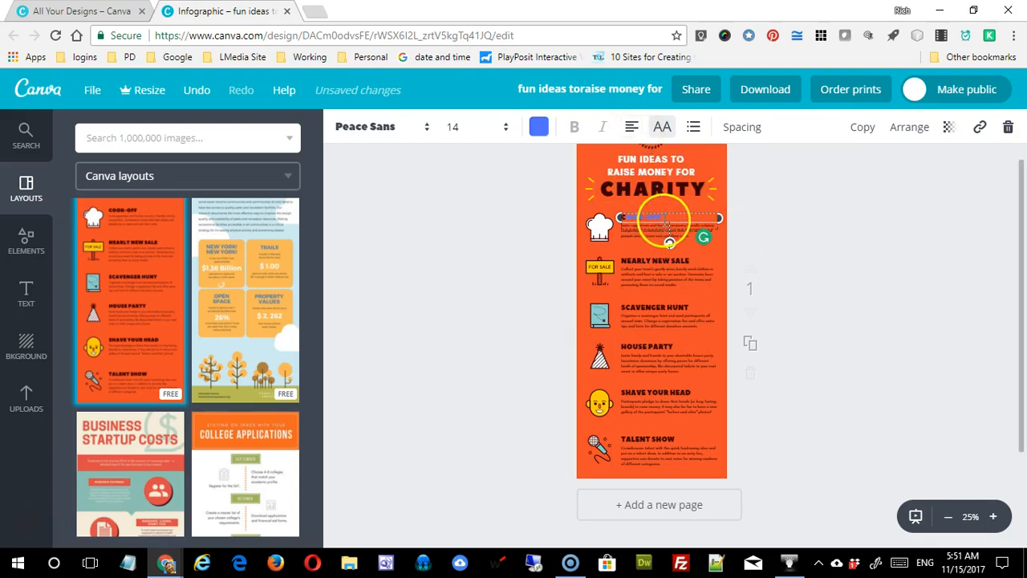
pyautogui.moveTo(665, 215); pyautogui.dragTo(618, 217)
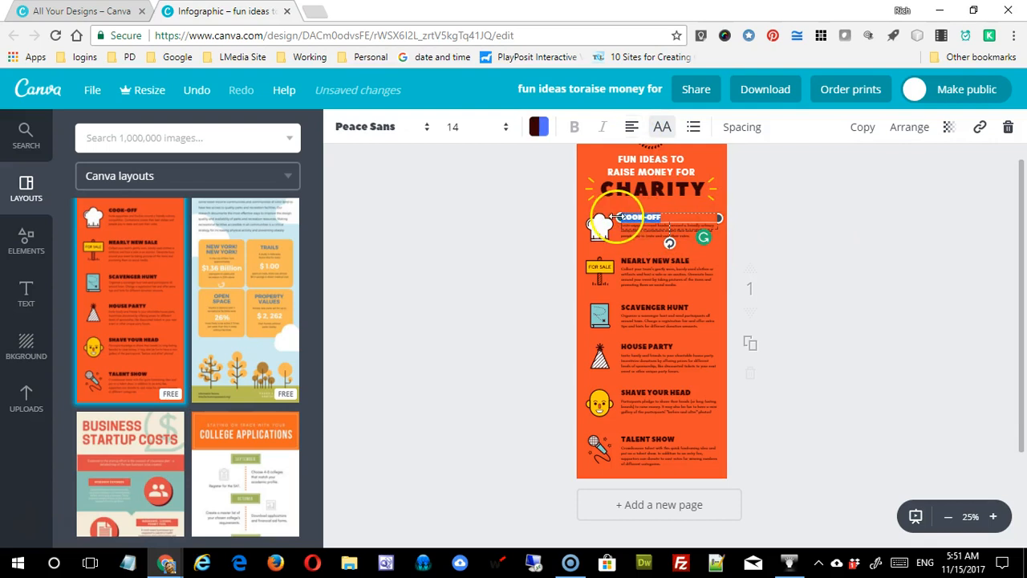
# Color the selected "Cook-Off" heading text black from the default palette, leaving Change all off.
pyautogui.click(538, 130)
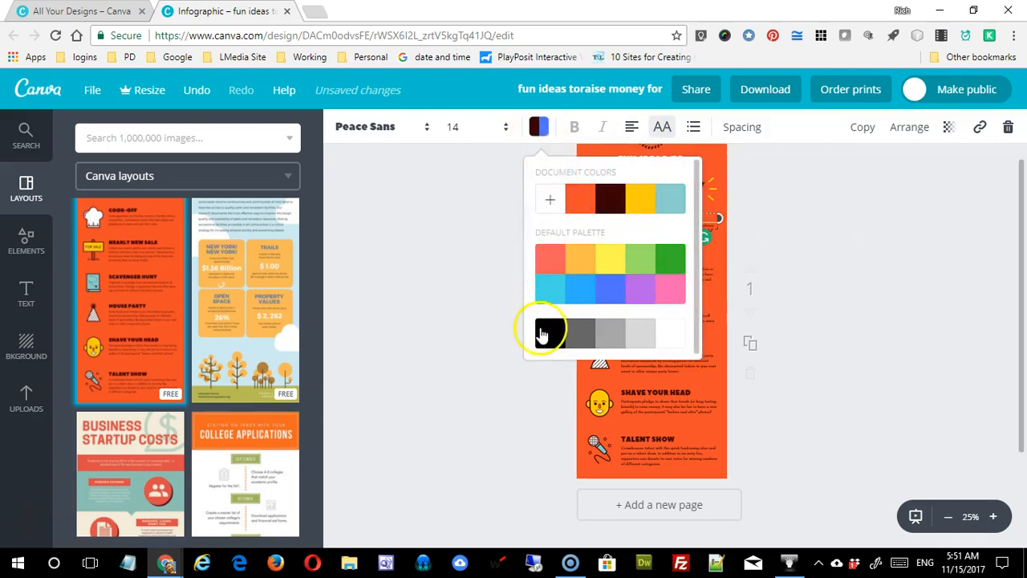
pyautogui.click(565, 336)
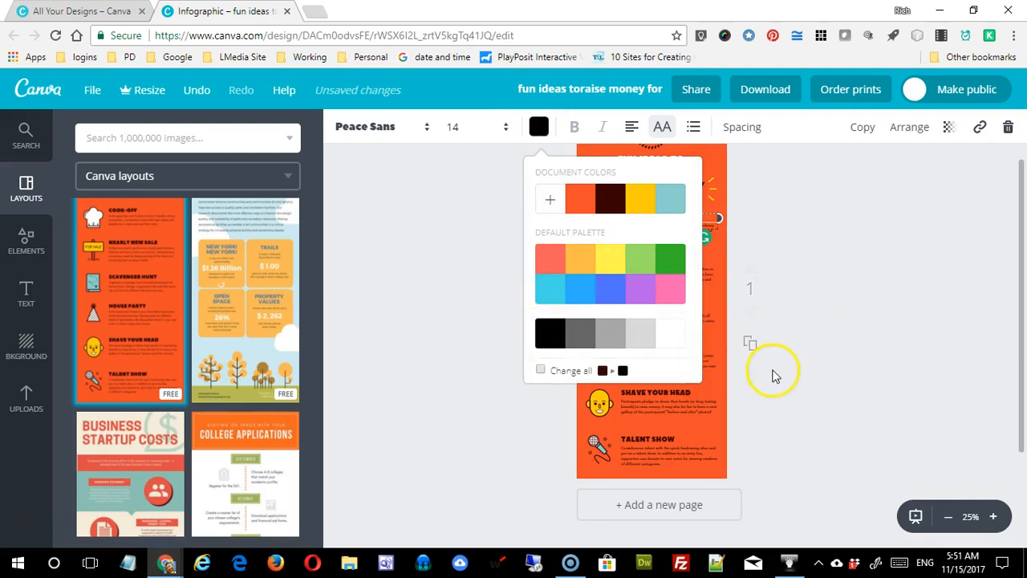
pyautogui.click(802, 375)
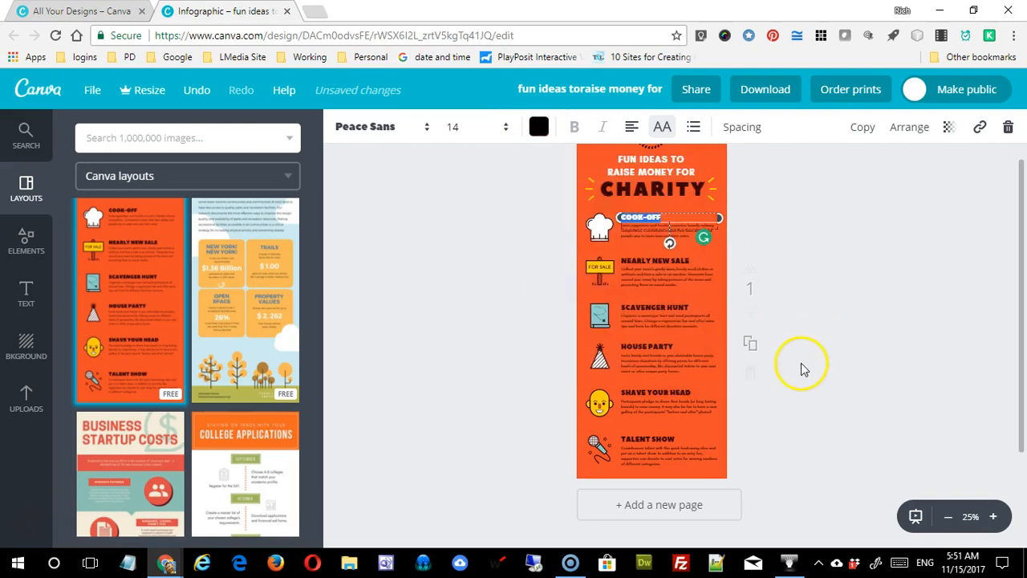
# Reselect the full "Cook-Off" heading text and switch its uppercase formatting off and back on.
pyautogui.click(640, 215)
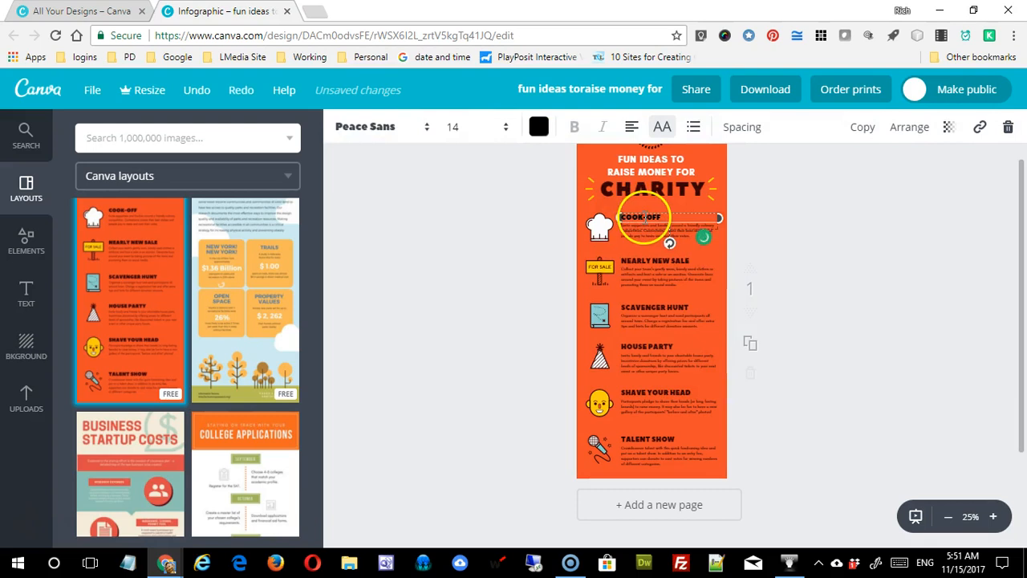
pyautogui.moveTo(692, 213); pyautogui.dragTo(601, 221)
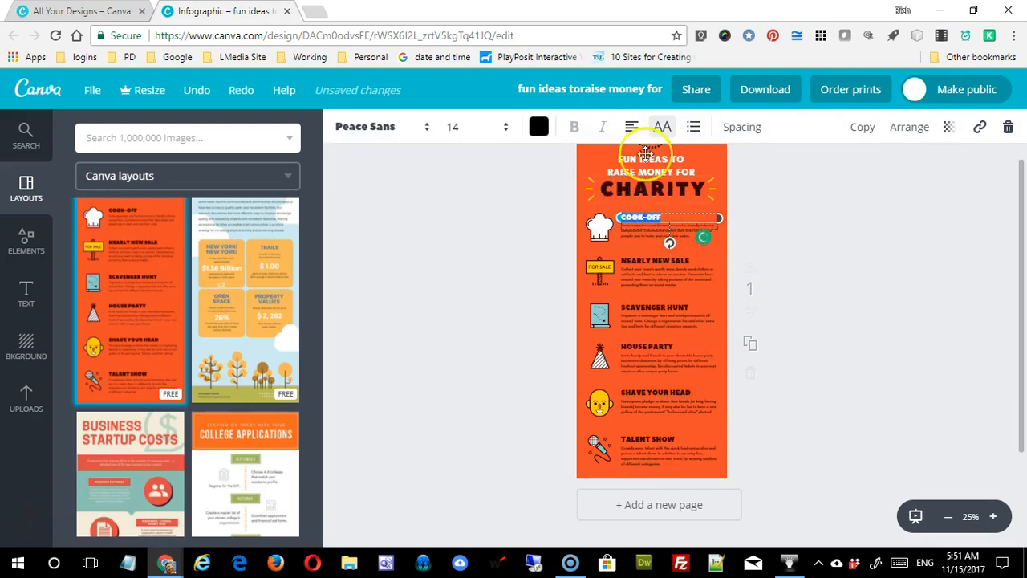
pyautogui.click(663, 129)
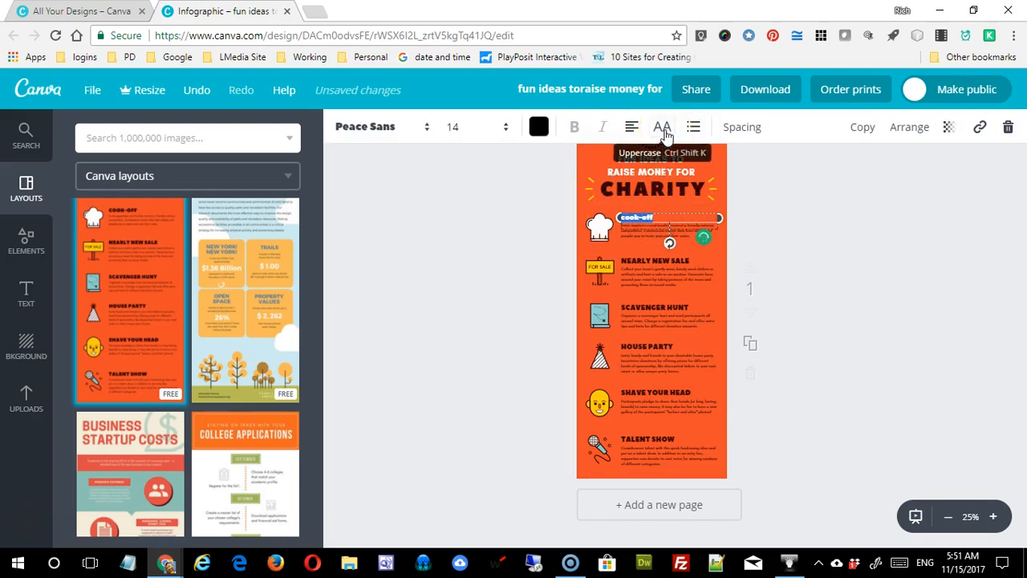
pyautogui.click(663, 129)
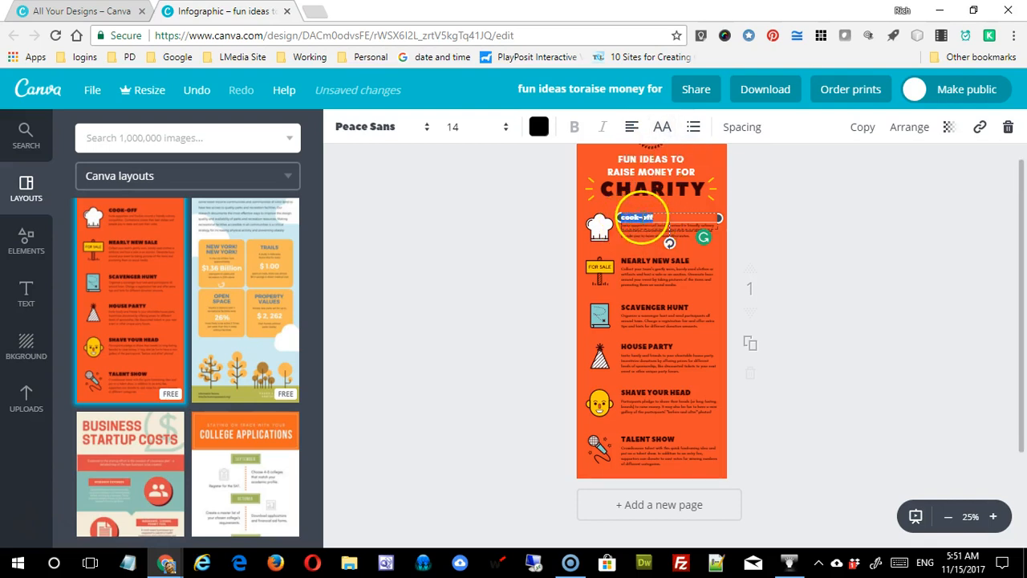
pyautogui.click(663, 127)
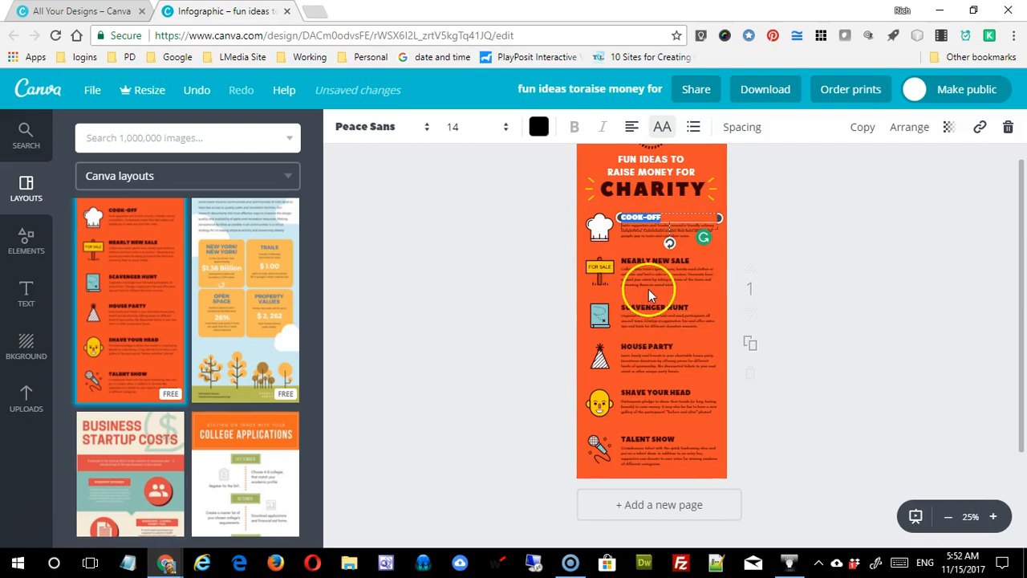
# Set the "Cook-Off" heading's letter spacing to -130 and its line height to 1.
pyautogui.click(746, 130)
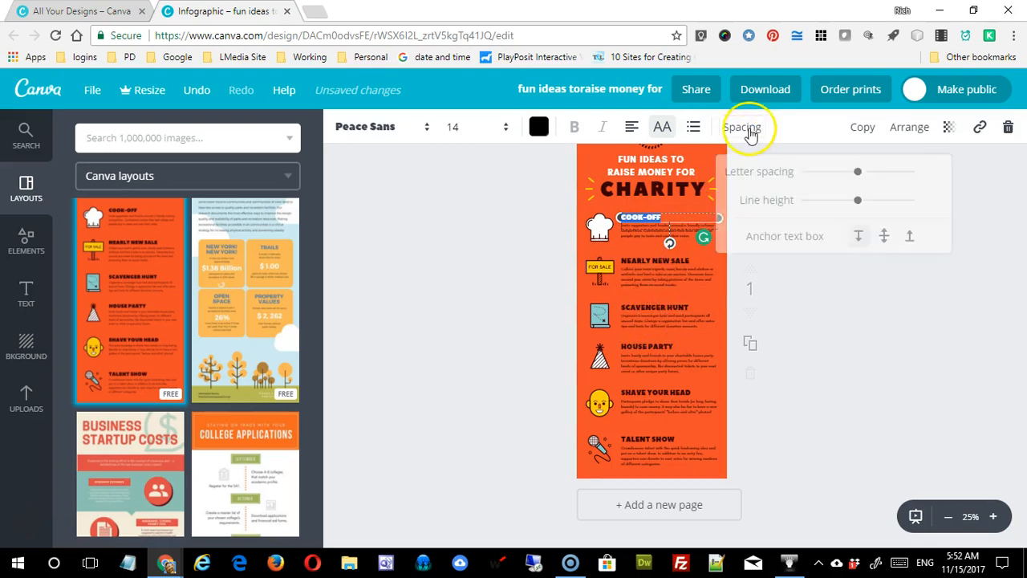
pyautogui.moveTo(826, 171)
pyautogui.mouseDown()
pyautogui.moveTo(887, 180)
pyautogui.moveTo(813, 174)
pyautogui.mouseUp()
pyautogui.moveTo(853, 202); pyautogui.dragTo(888, 210)
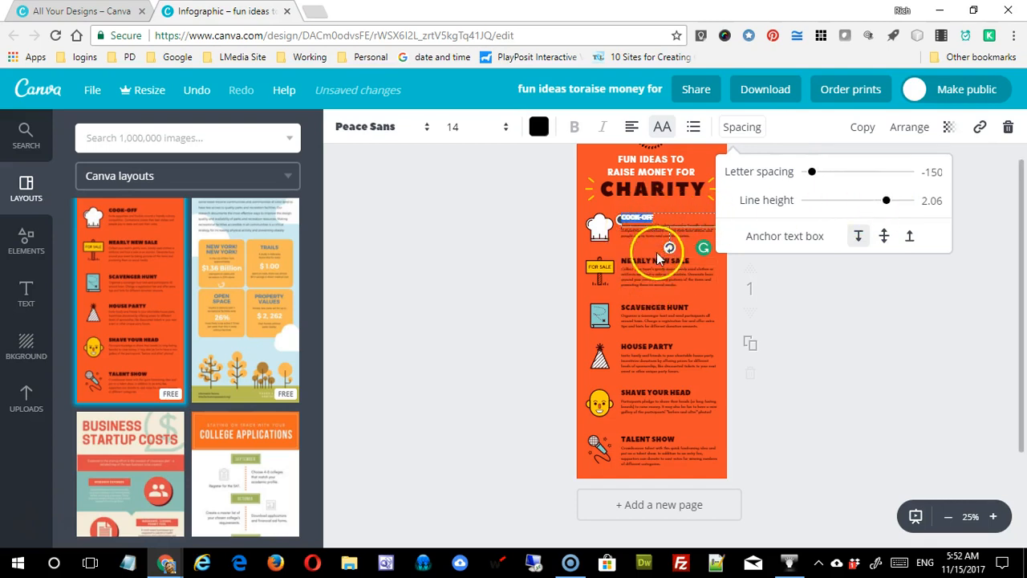
pyautogui.moveTo(887, 206); pyautogui.dragTo(832, 205)
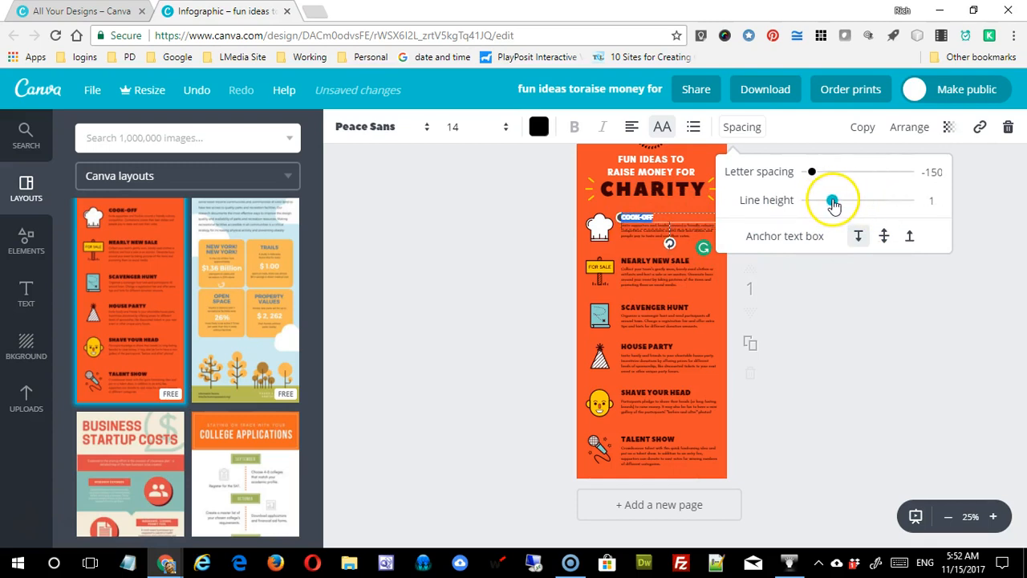
pyautogui.moveTo(812, 181)
pyautogui.mouseDown()
pyautogui.moveTo(842, 181)
pyautogui.moveTo(813, 181)
pyautogui.mouseUp()
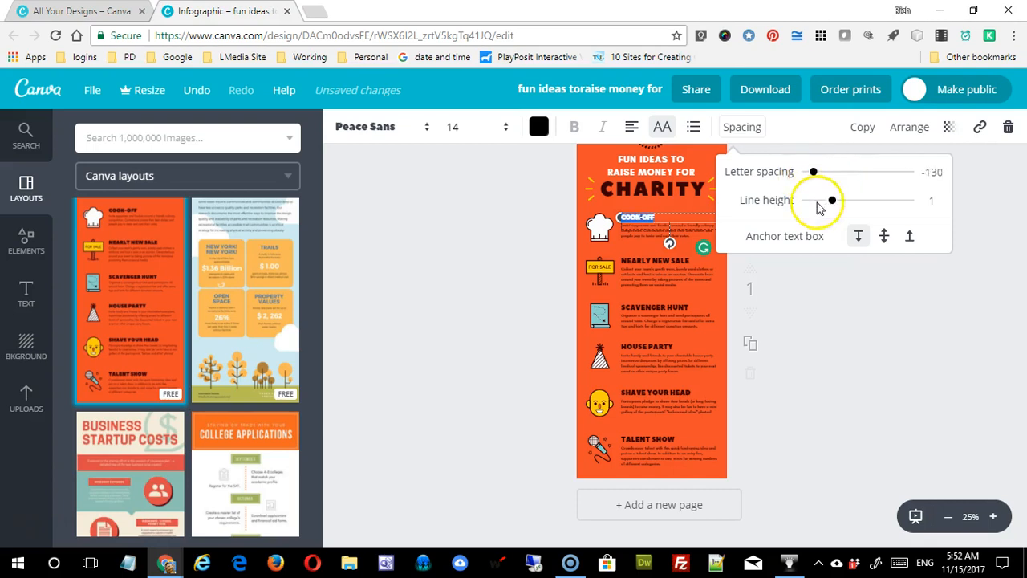
pyautogui.click(820, 341)
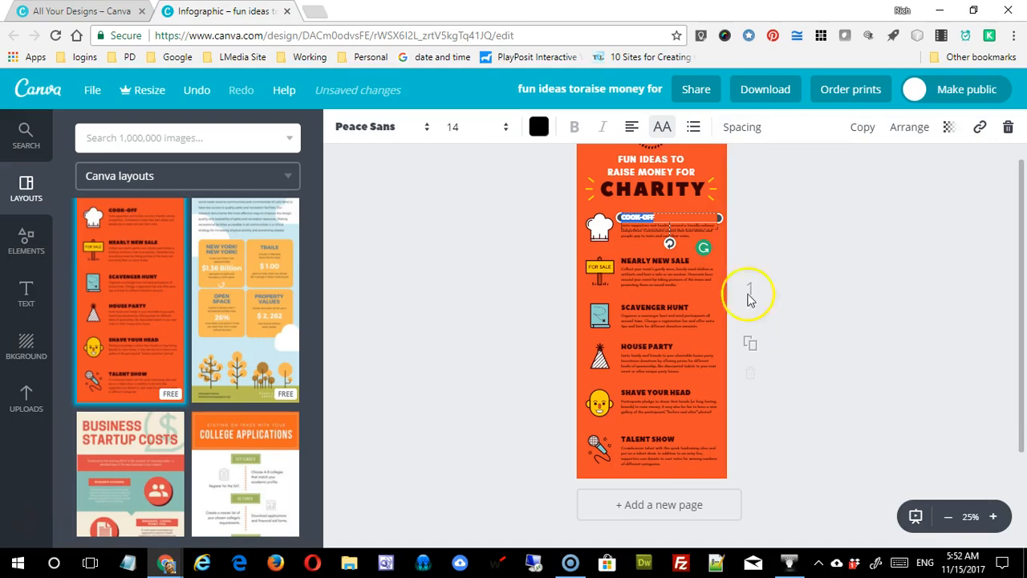
pyautogui.click(703, 247)
pyautogui.click(826, 362)
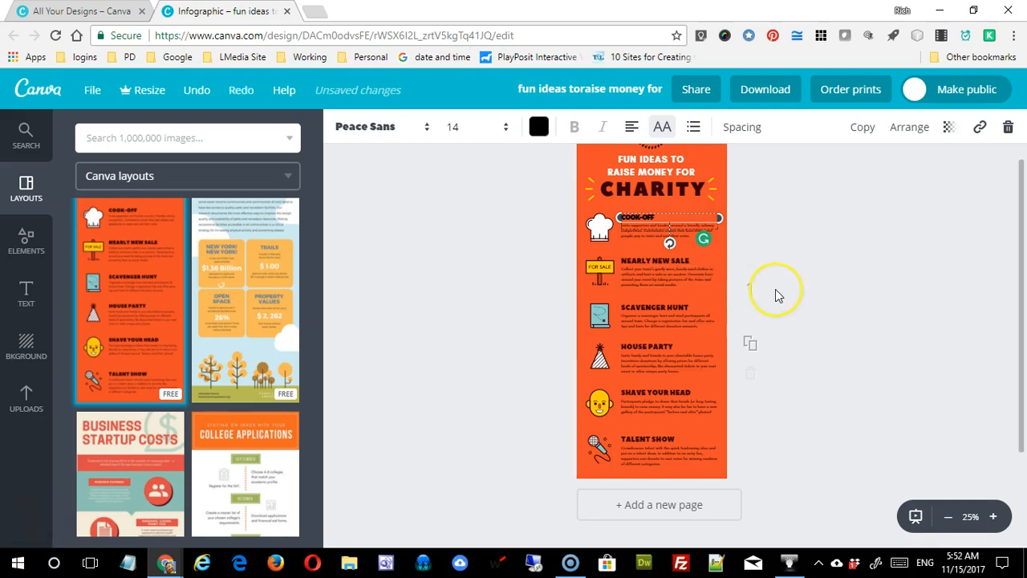
# At 50% zoom, narrow the "Cook-Off" text box and try centering its text, restoring left alignment and the full box width.
pyautogui.keyDown('ctrl'); pyautogui.scroll(1, 775, 294); pyautogui.keyUp('ctrl')
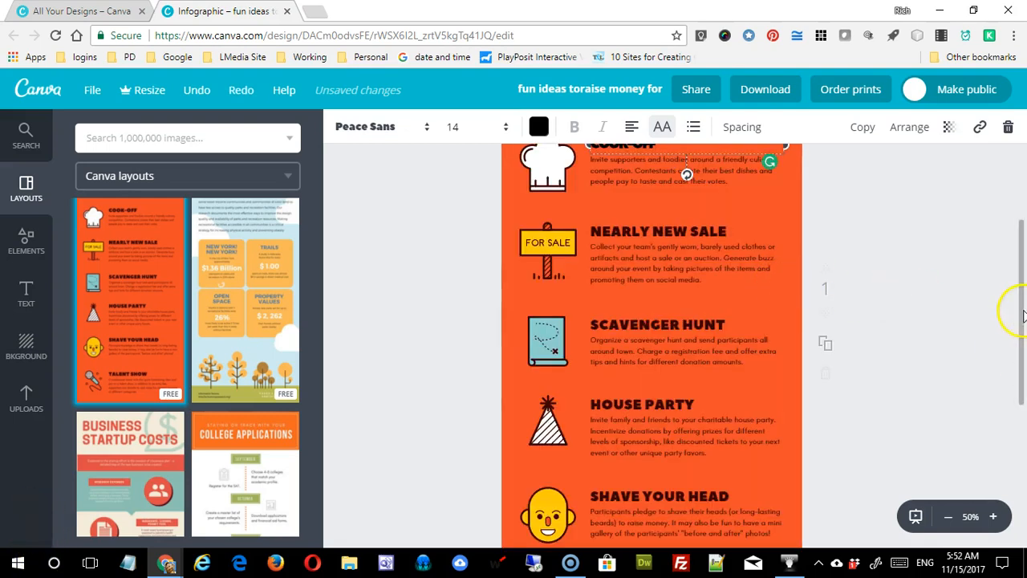
pyautogui.scroll(2, 1017, 289)
pyautogui.moveTo(783, 281); pyautogui.dragTo(700, 283)
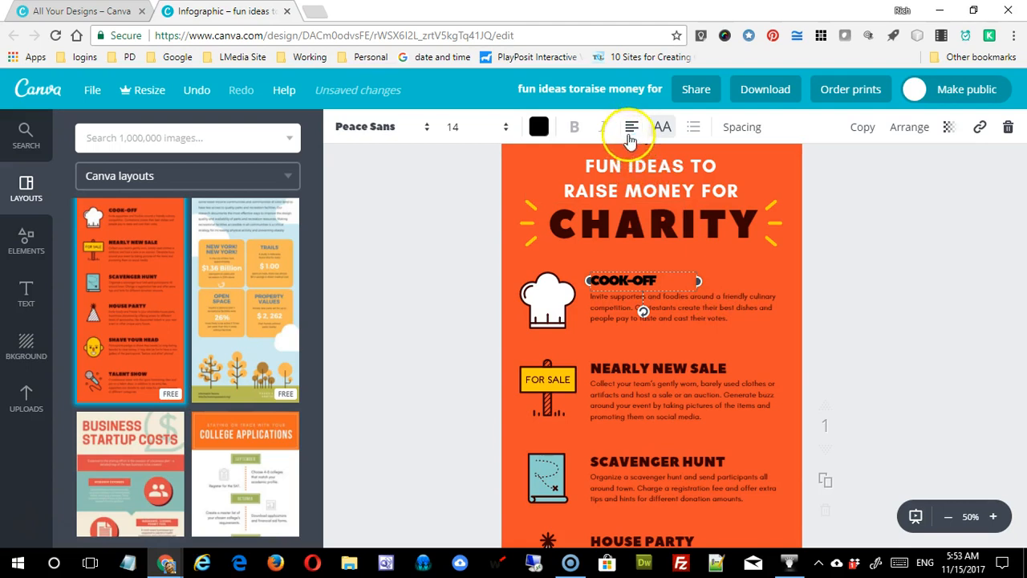
pyautogui.click(631, 127)
pyautogui.click(656, 172)
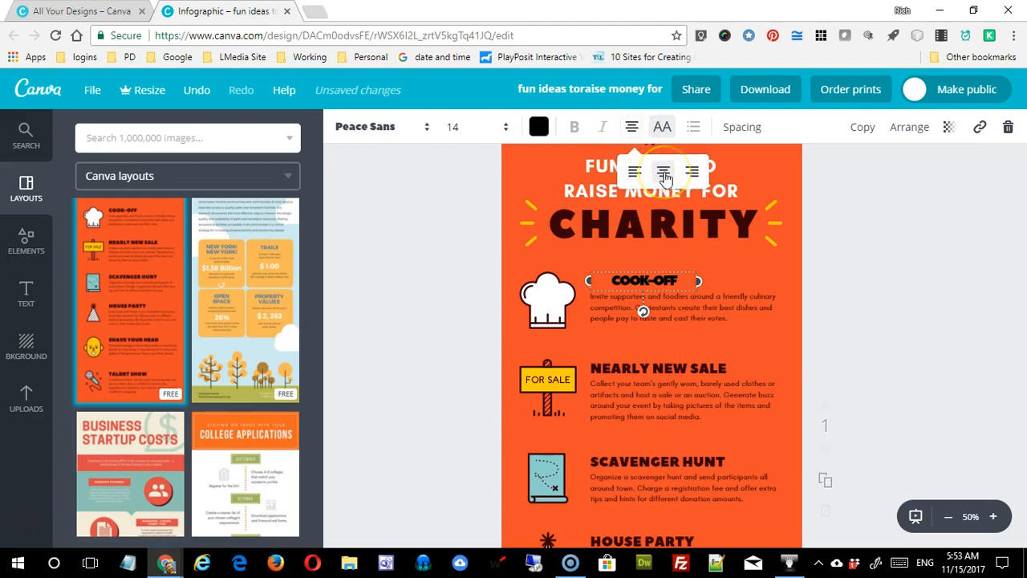
pyautogui.click(635, 173)
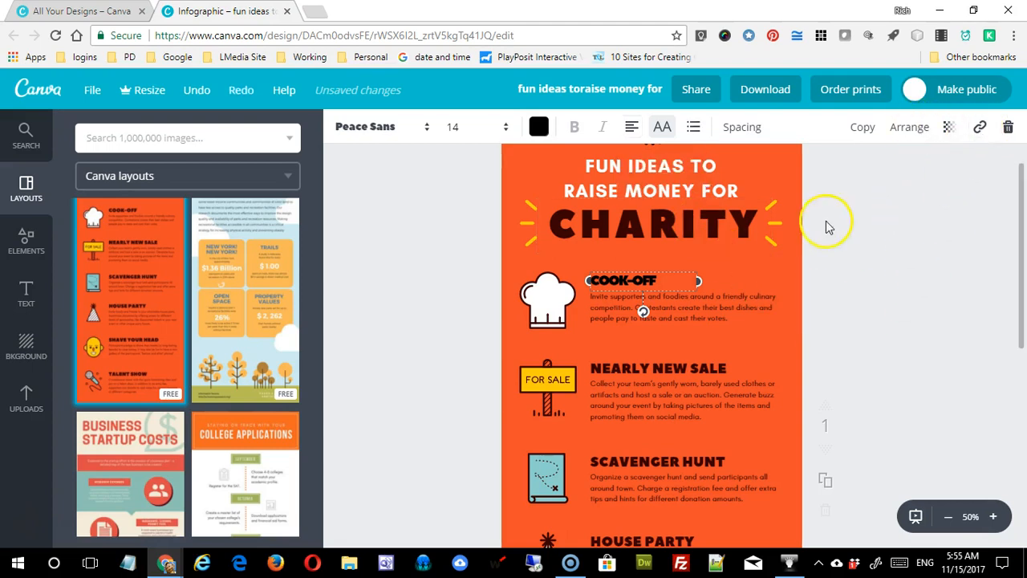
pyautogui.moveTo(698, 281); pyautogui.dragTo(778, 282)
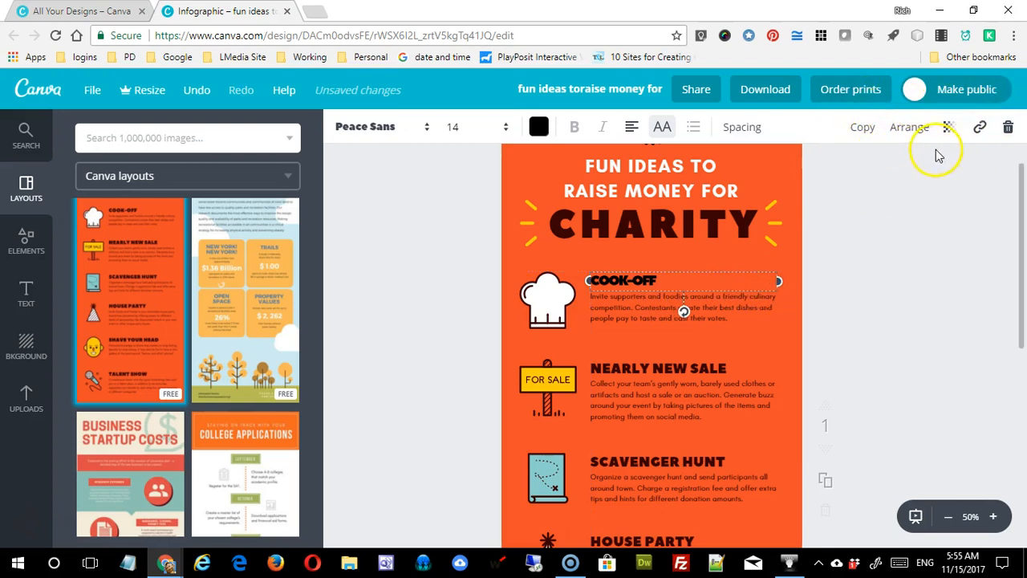
# Duplicate the "Cook-Off" heading and try rotating the copy.
pyautogui.click(864, 131)
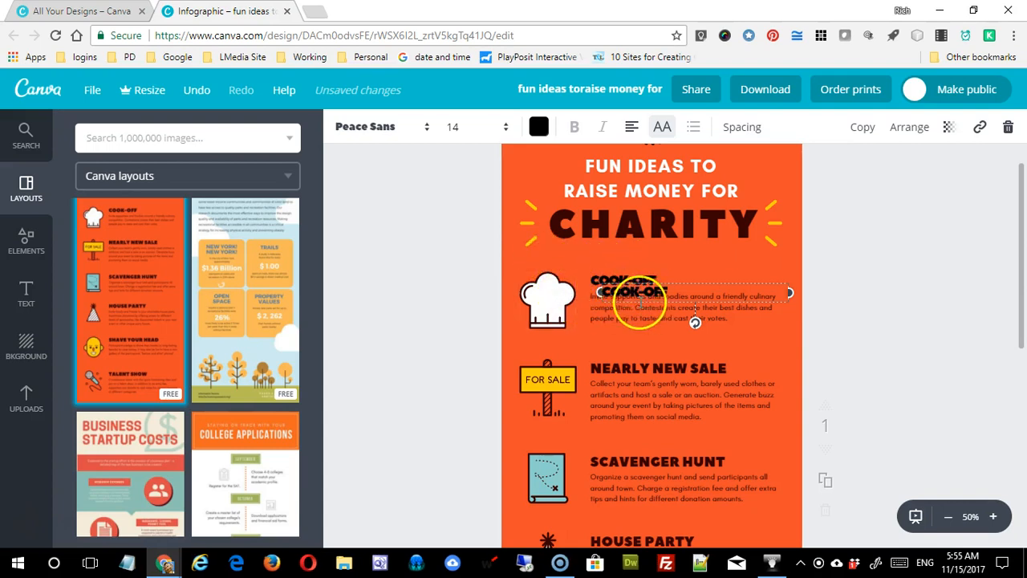
pyautogui.moveTo(634, 291); pyautogui.dragTo(640, 293)
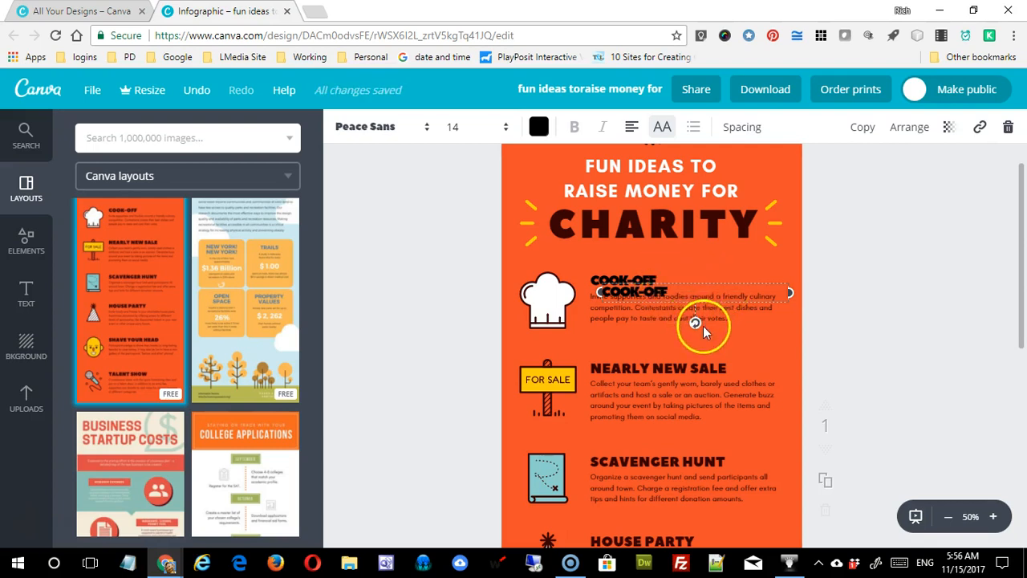
pyautogui.click(549, 306)
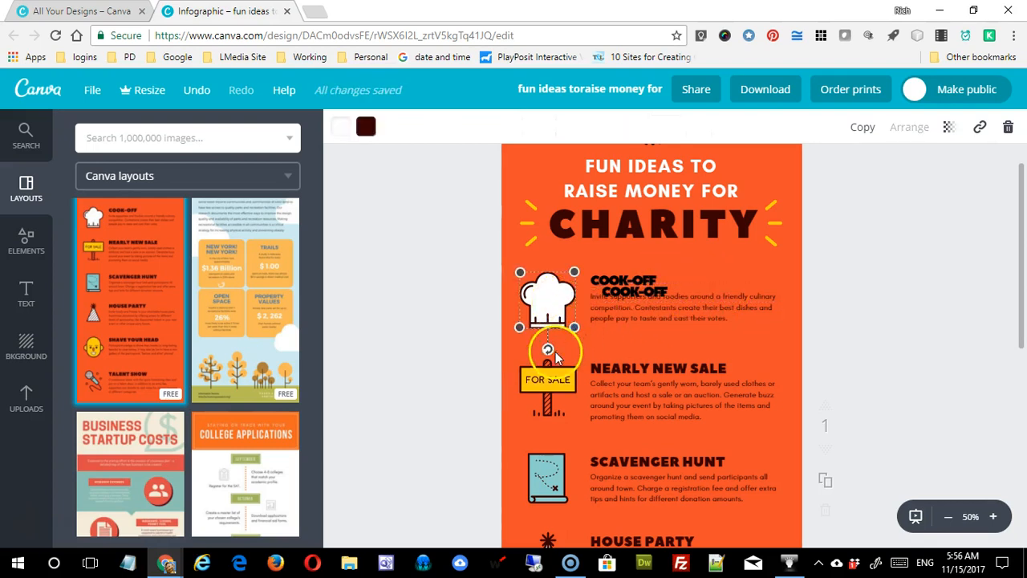
pyautogui.click(632, 292)
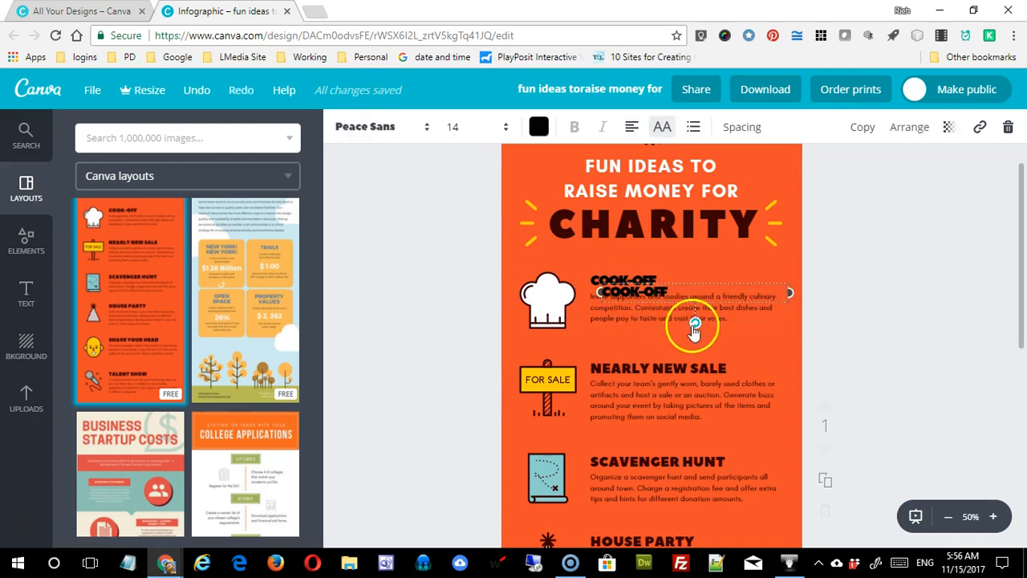
pyautogui.moveTo(695, 325)
pyautogui.mouseDown()
pyautogui.moveTo(706, 324)
pyautogui.moveTo(699, 314)
pyautogui.moveTo(703, 323)
pyautogui.mouseUp()
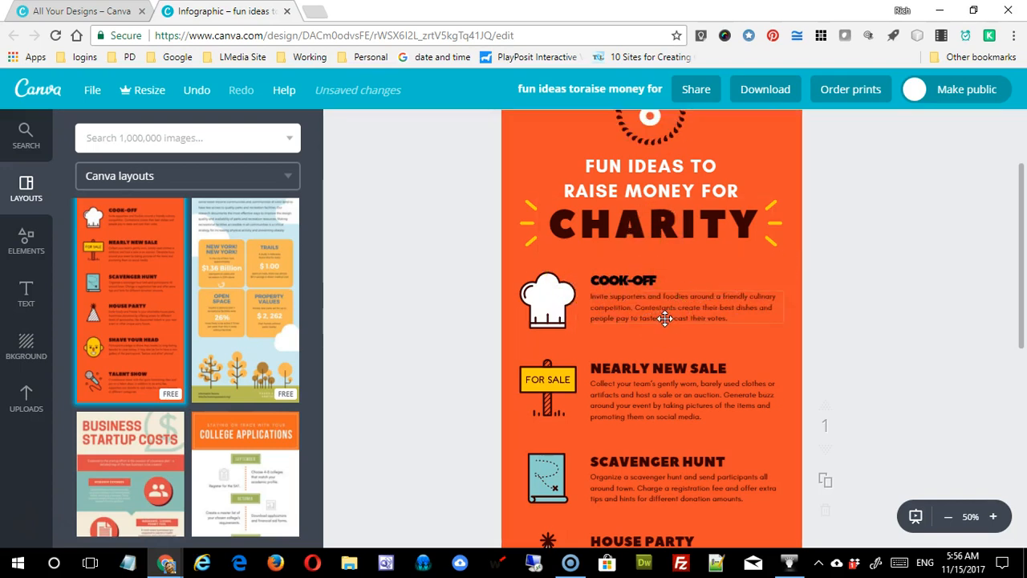
# Move the chef hat icon to the right so it overlaps the start of the "Cook-Off" heading.
pyautogui.click(662, 277)
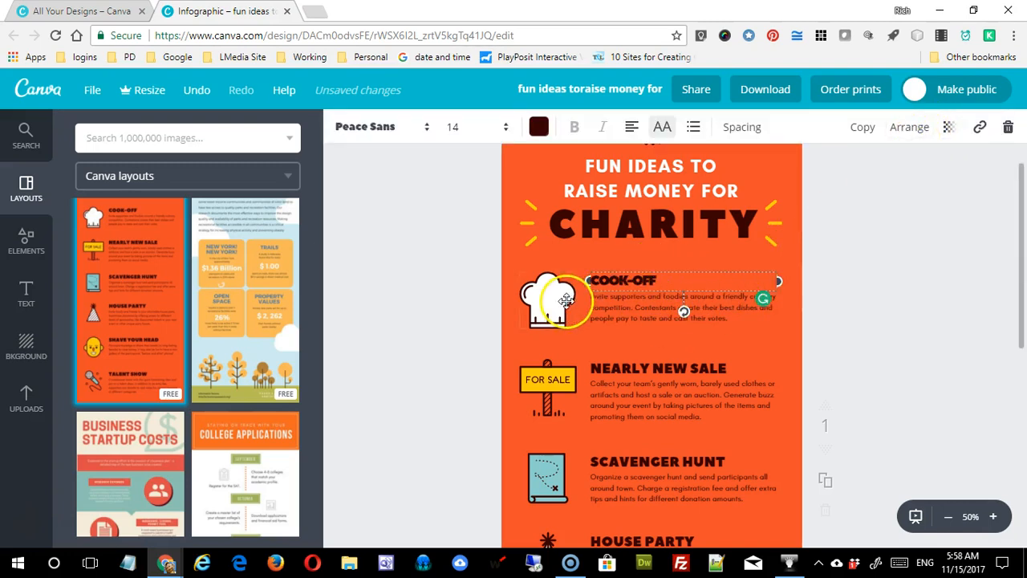
pyautogui.moveTo(532, 294); pyautogui.dragTo(600, 297)
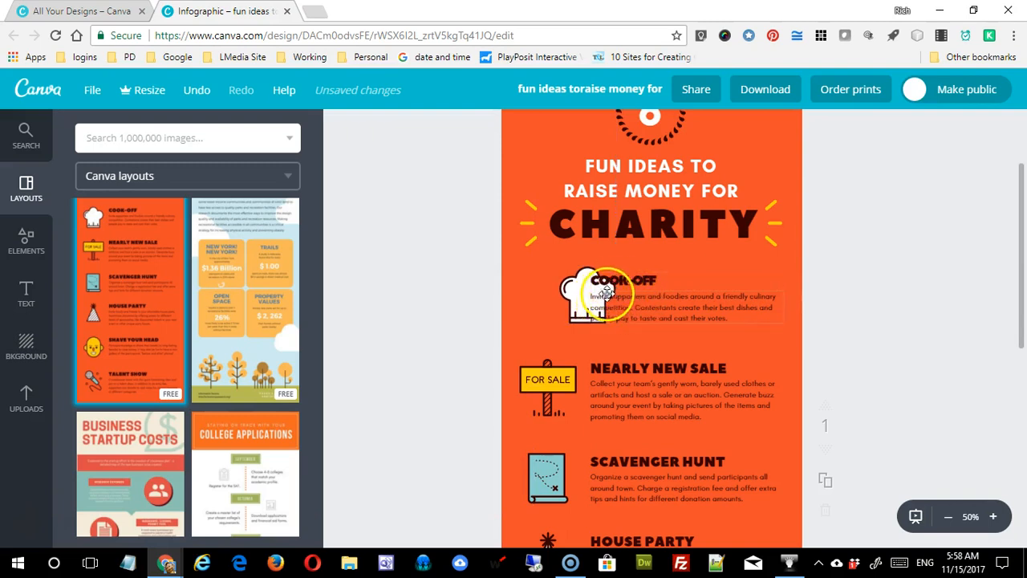
pyautogui.moveTo(605, 290); pyautogui.dragTo(629, 290)
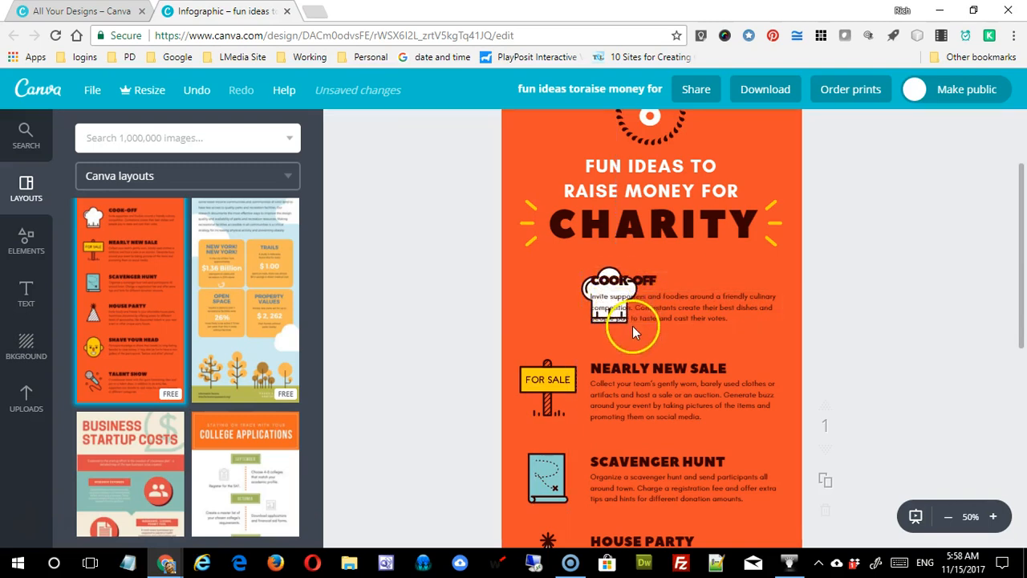
# Send the "Cook-Off" heading behind the chef hat icon and bring it forward again.
pyautogui.click(634, 279)
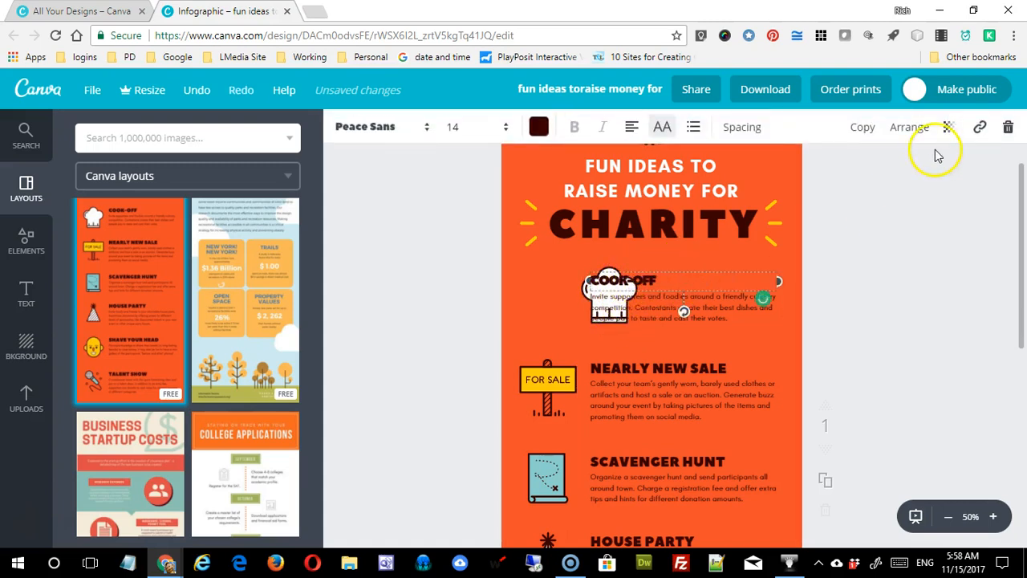
pyautogui.click(911, 130)
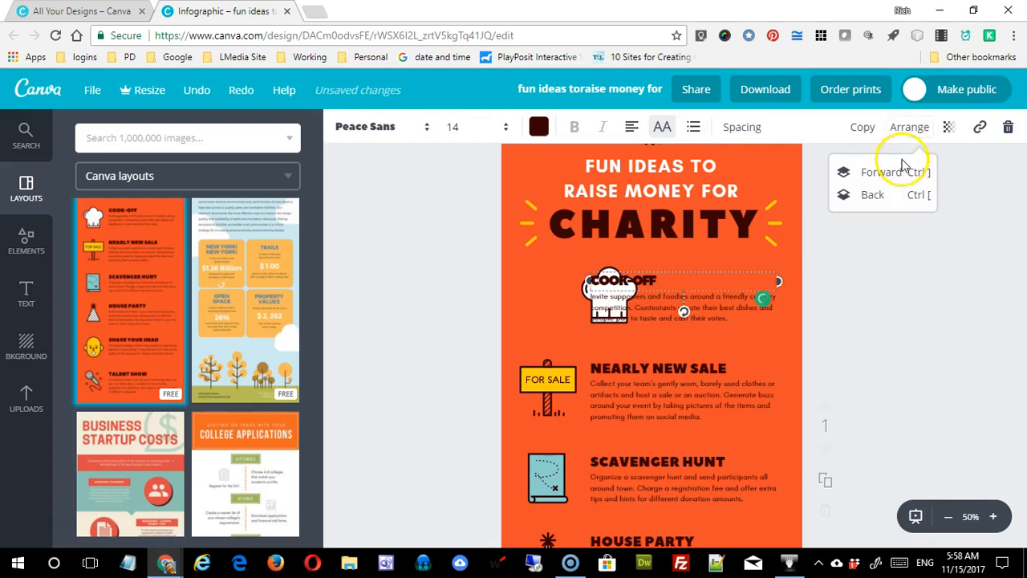
pyautogui.click(884, 197)
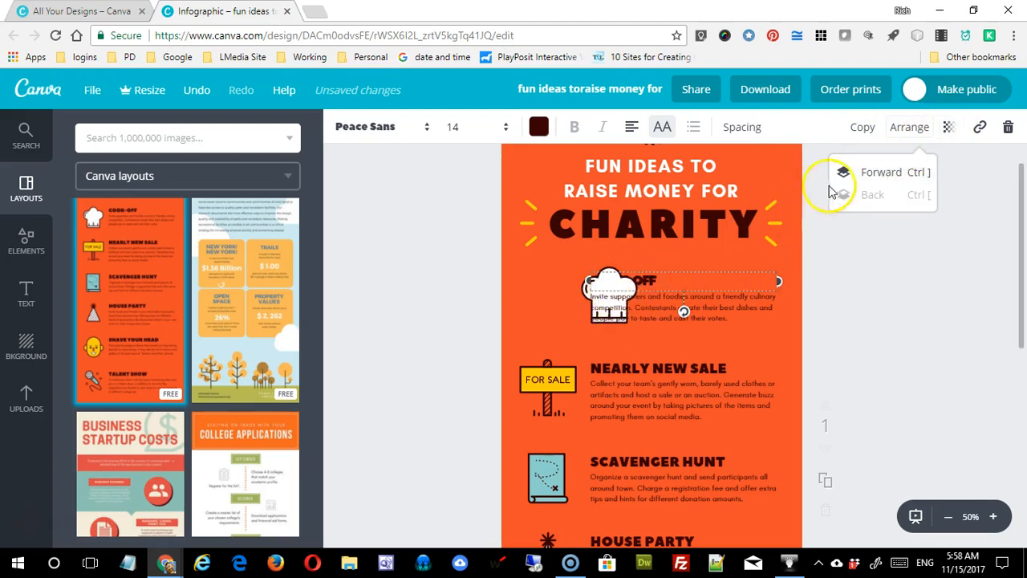
pyautogui.click(866, 171)
pyautogui.click(616, 299)
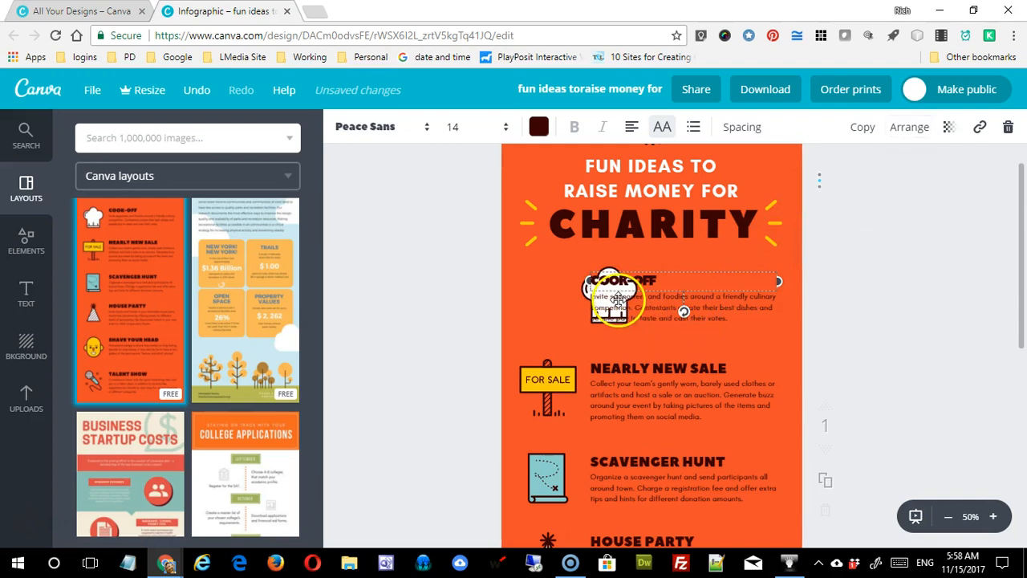
# Nudge the chef hat icon left until it sits clear of the "Cook-Off" heading and its description.
pyautogui.click(608, 313)
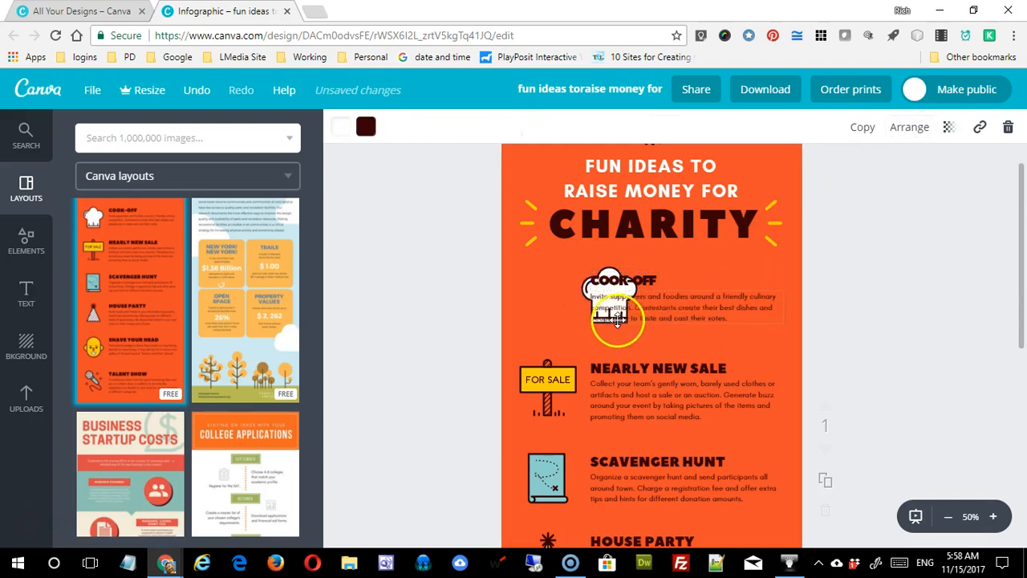
pyautogui.press('Left')
pyautogui.press('Left')
pyautogui.press('Left')
pyautogui.press('Left')
pyautogui.press('Left')
pyautogui.press('Left')
pyautogui.press('Left')
pyautogui.press('Left')
pyautogui.press('Left')
pyautogui.press('Left')
pyautogui.press('Left')
pyautogui.press('Left')
pyautogui.press('Left')
pyautogui.press('Left')
pyautogui.press('Left')
pyautogui.press('Left')
pyautogui.press('Left')
pyautogui.press('Left')
pyautogui.press('Left')
pyautogui.press('Left')
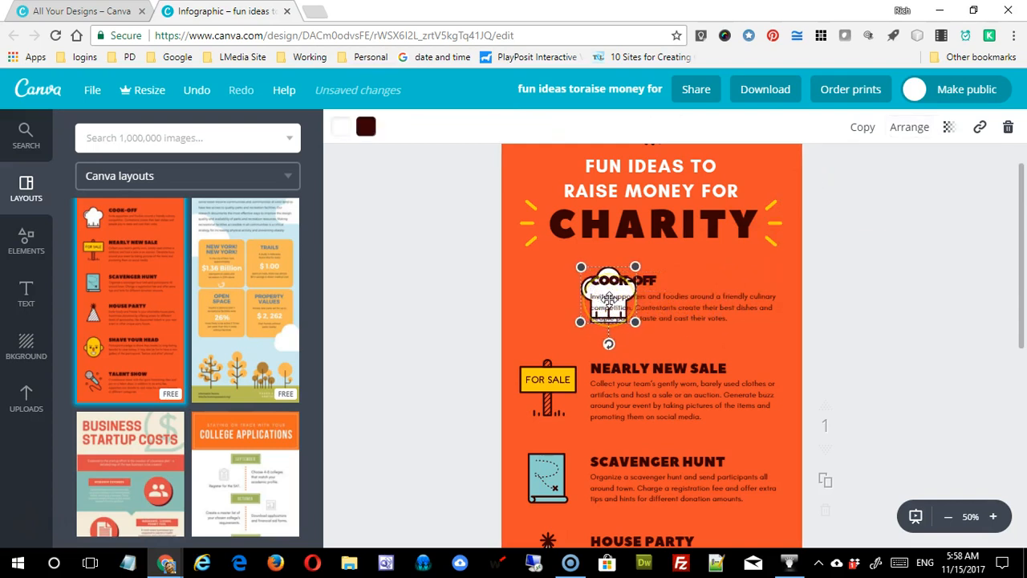
pyautogui.press('Left')
pyautogui.press('Left')
pyautogui.press('Left')
pyautogui.press('Left')
pyautogui.press('Left')
pyautogui.press('Left')
pyautogui.press('Left')
pyautogui.press('Left')
pyautogui.press('Left')
pyautogui.press('Left')
pyautogui.press('Left')
pyautogui.press('Left')
pyautogui.press('Left')
pyautogui.press('Left')
pyautogui.press('Left')
pyautogui.press('Left')
pyautogui.press('Left')
pyautogui.press('Left')
pyautogui.press('Left')
pyautogui.press('Left')
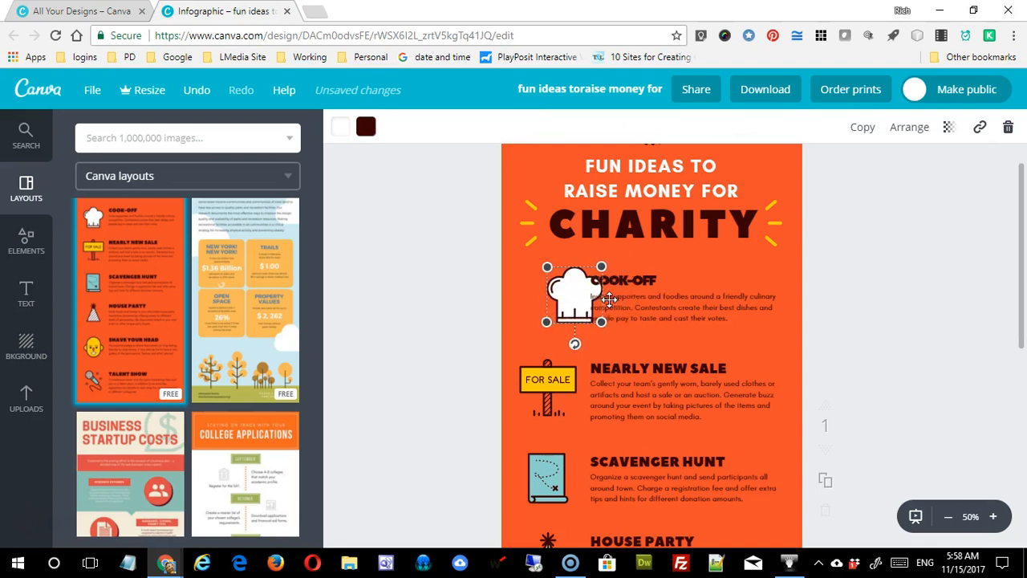
pyautogui.press('Left')
pyautogui.press('Left')
pyautogui.press('Left')
pyautogui.press('Left')
pyautogui.press('Left')
pyautogui.press('Left')
pyautogui.press('Left')
pyautogui.press('Left')
pyautogui.press('Left')
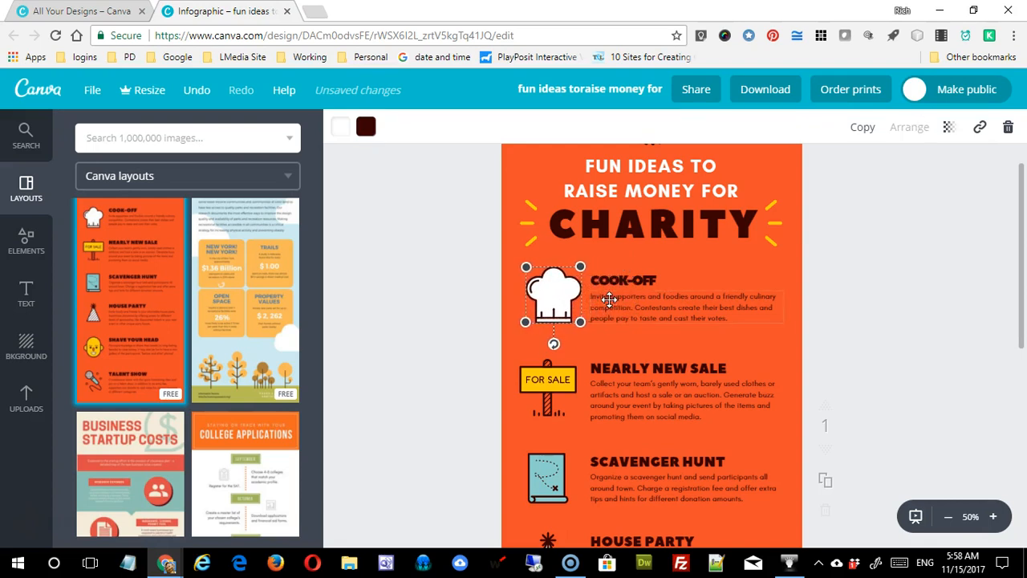
# Nudge the chef hat icon slightly down and back up.
pyautogui.press('Down')
pyautogui.press('Down')
pyautogui.press('Down')
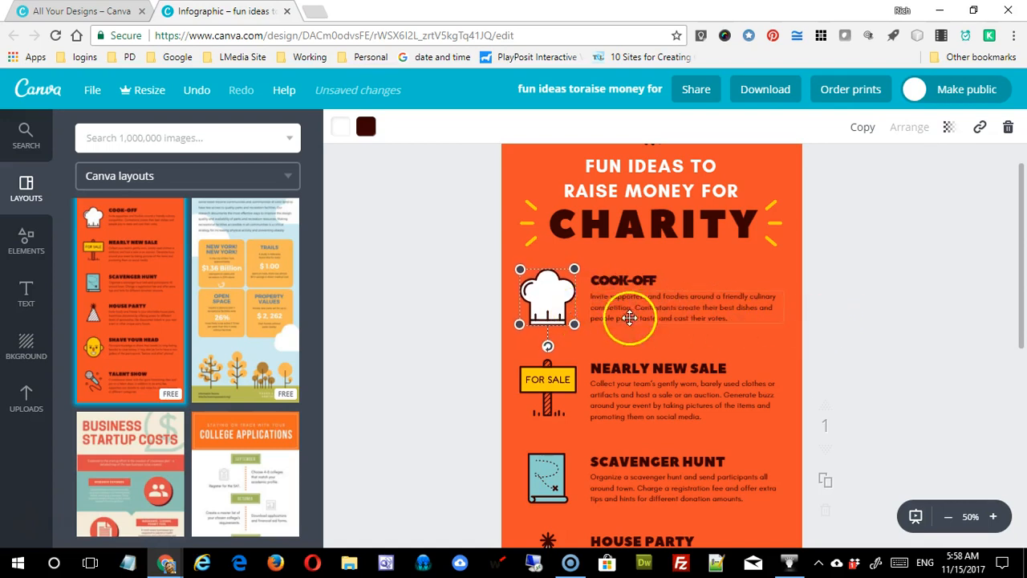
pyautogui.press('Up')
pyautogui.press('Up')
pyautogui.press('Up')
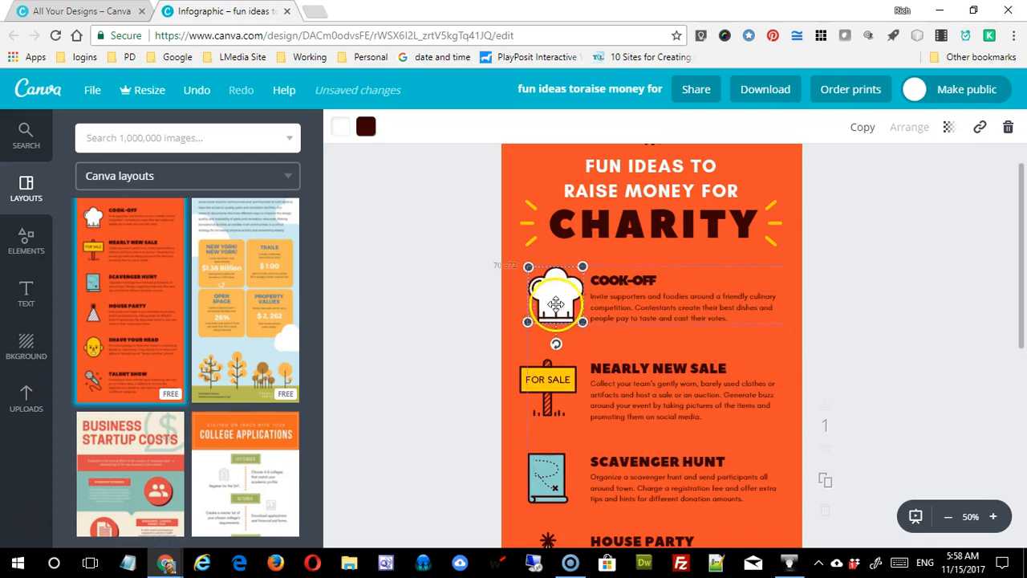
# Nudge the chef hat icon right over the start of the "Cook-Off" heading, and move it back left clear of the text.
pyautogui.press('Right')
pyautogui.press('Right')
pyautogui.press('Right')
pyautogui.press('Right')
pyautogui.press('Right')
pyautogui.press('Right')
pyautogui.press('Right')
pyautogui.press('Right')
pyautogui.press('Right')
pyautogui.press('Right')
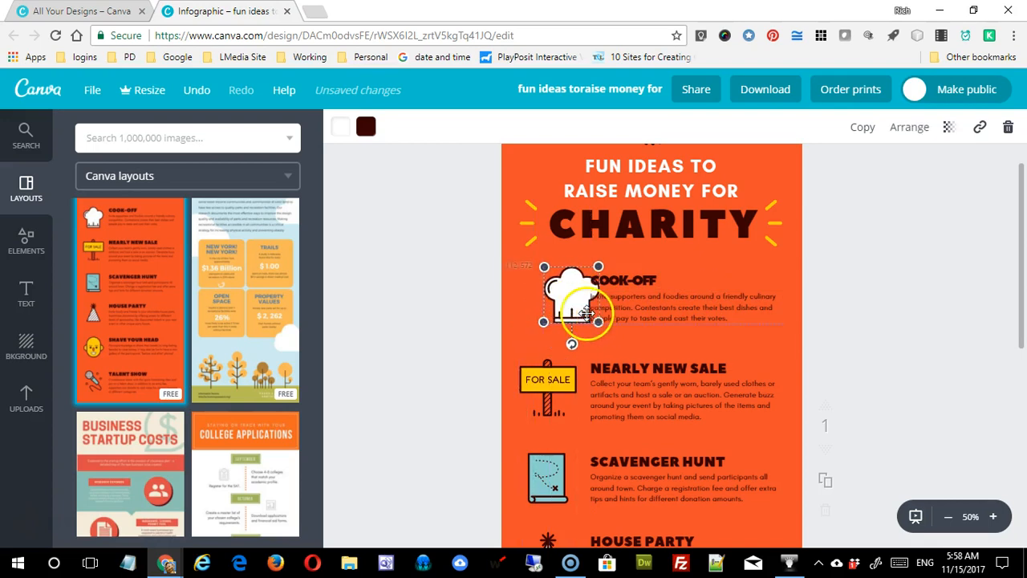
pyautogui.moveTo(571, 313); pyautogui.dragTo(563, 313)
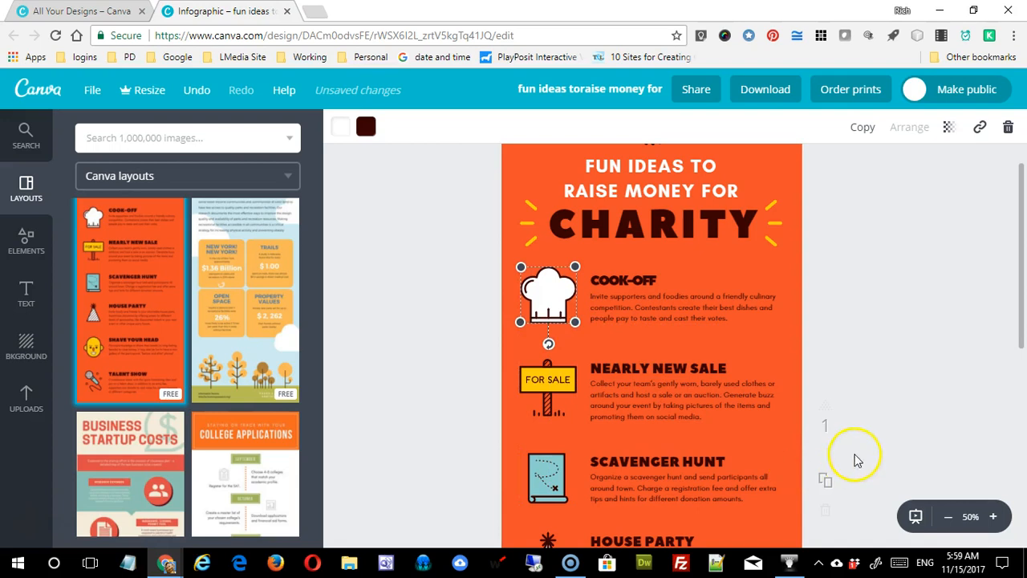
# Set the transparency of the "Cook-Off" heading to 80.
pyautogui.click(661, 280)
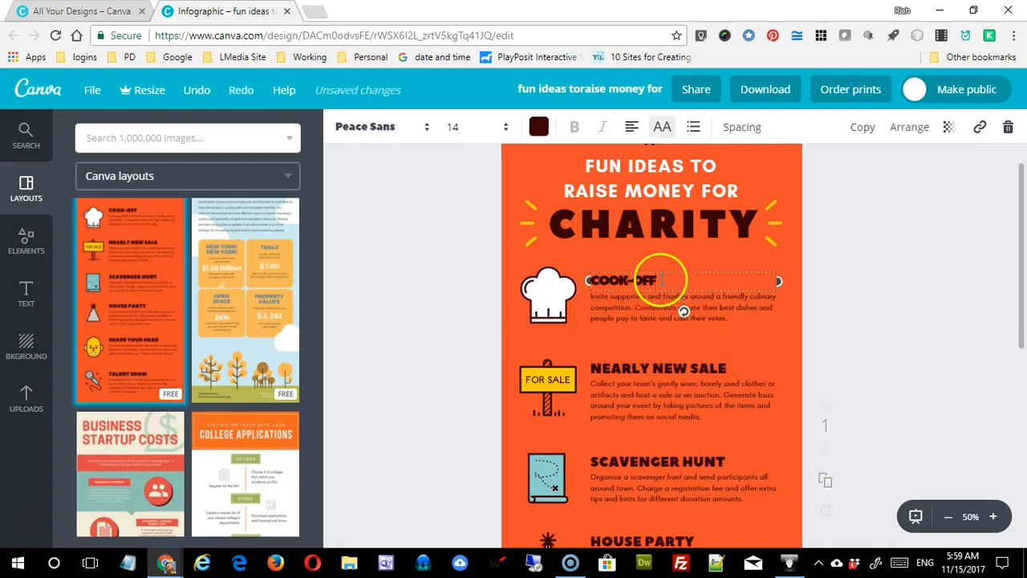
pyautogui.click(664, 276)
pyautogui.tripleClick(608, 280)
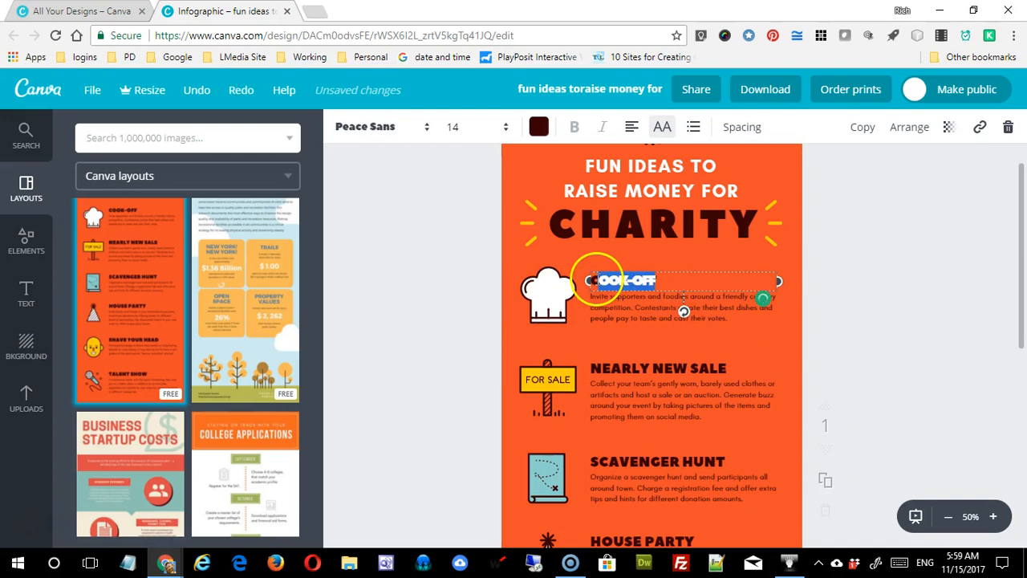
pyautogui.click(955, 129)
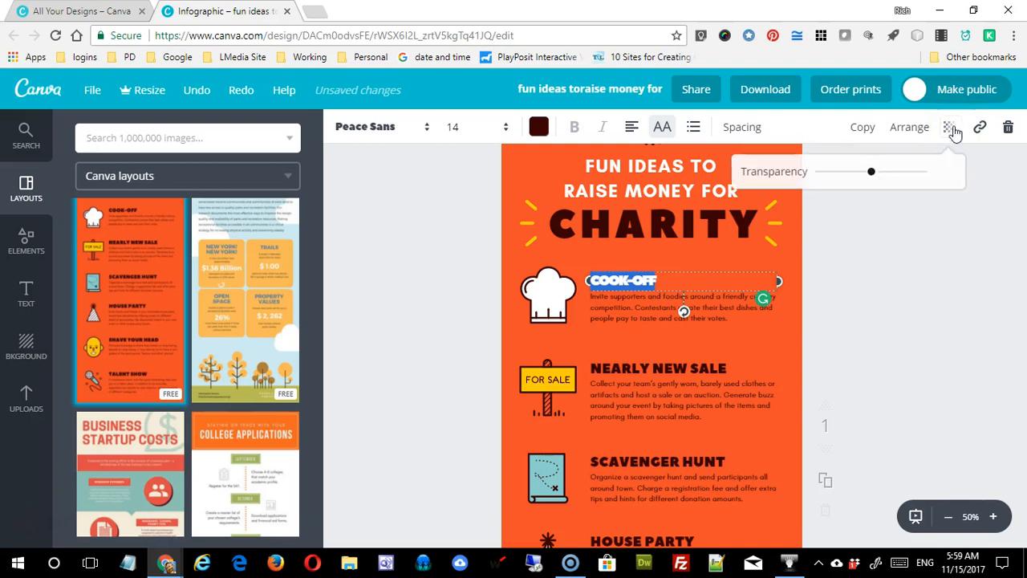
pyautogui.click(944, 172)
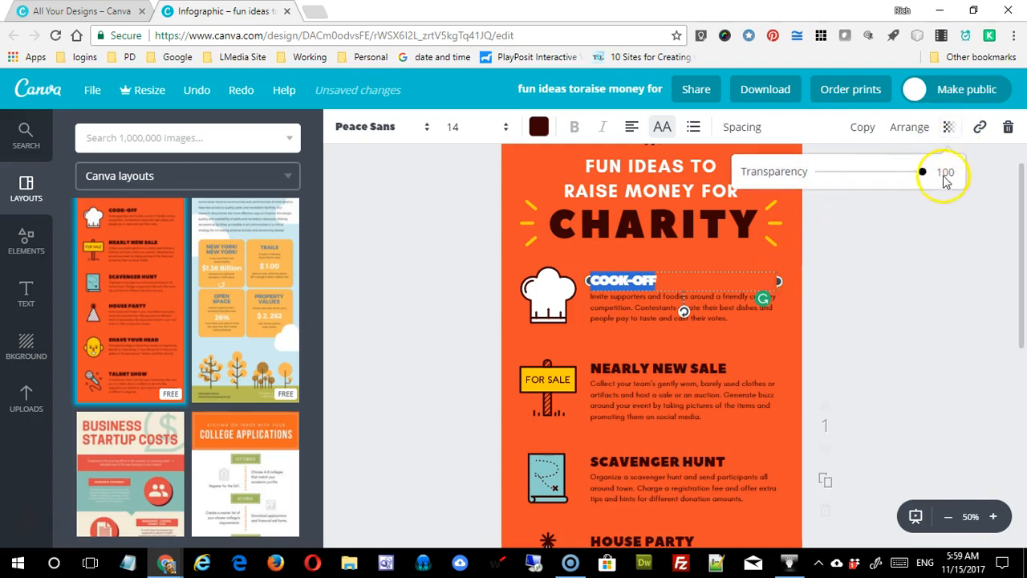
pyautogui.click(805, 177)
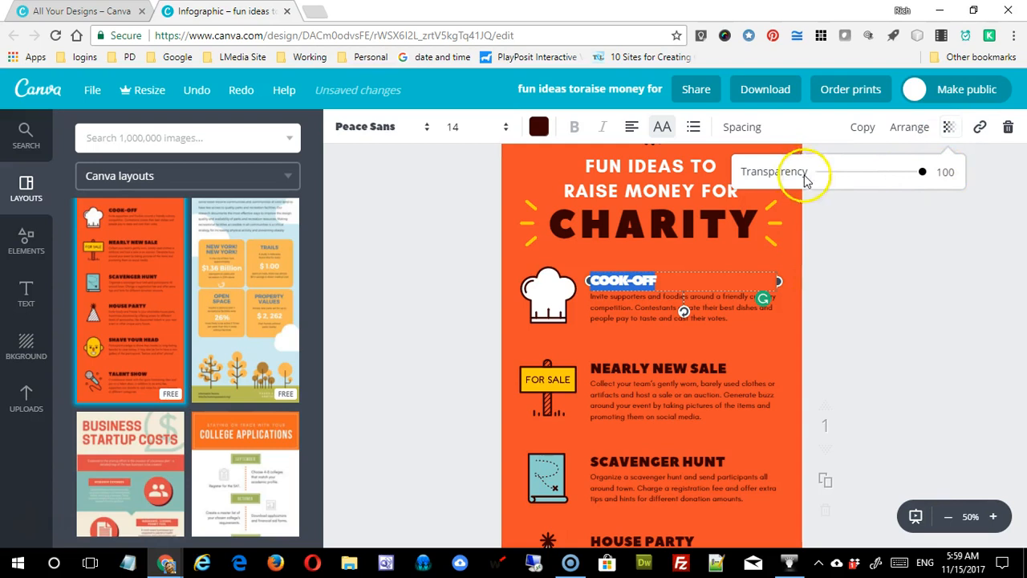
pyautogui.moveTo(923, 173); pyautogui.dragTo(909, 177)
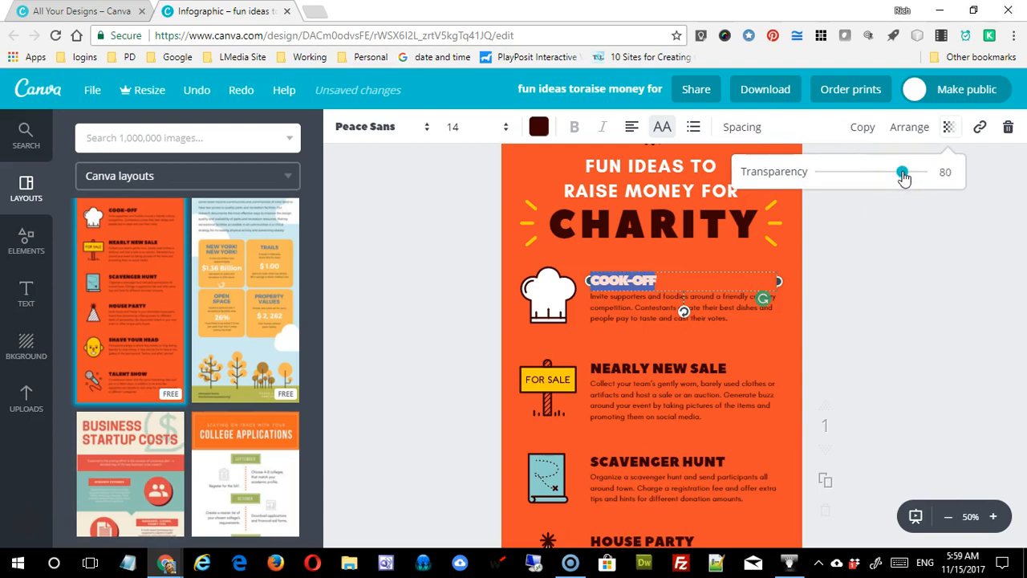
pyautogui.click(810, 289)
pyautogui.click(716, 297)
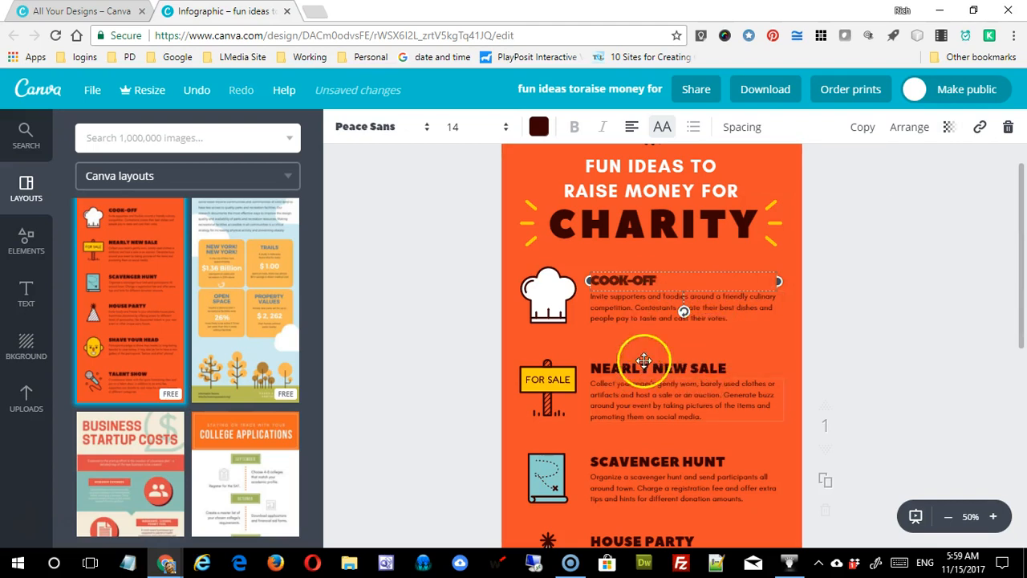
# Lower the transparency value of the "Cook-Off" heading to 42.
pyautogui.moveTo(678, 285); pyautogui.dragTo(598, 278)
pyautogui.click(659, 280)
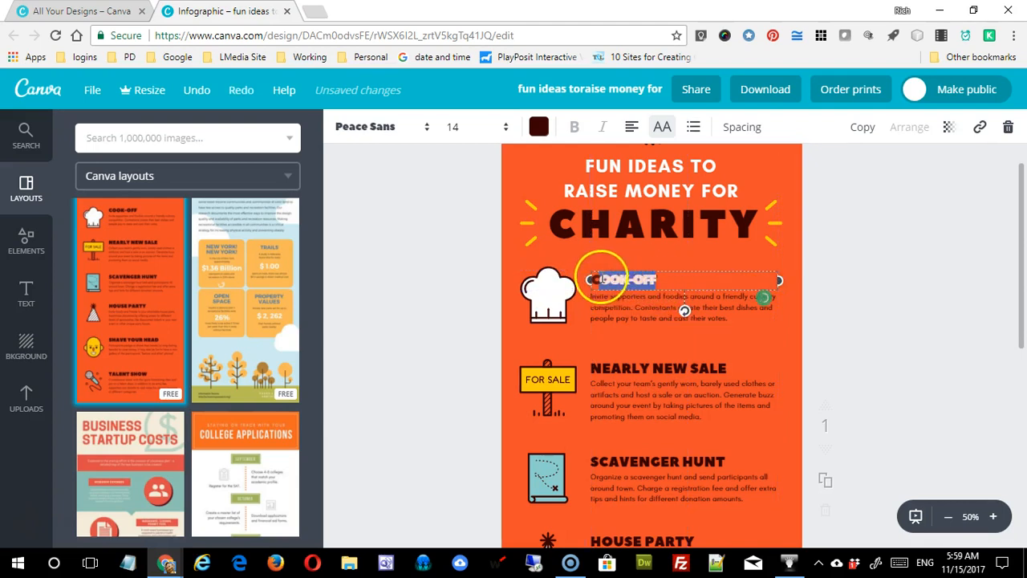
pyautogui.moveTo(676, 278); pyautogui.dragTo(588, 280)
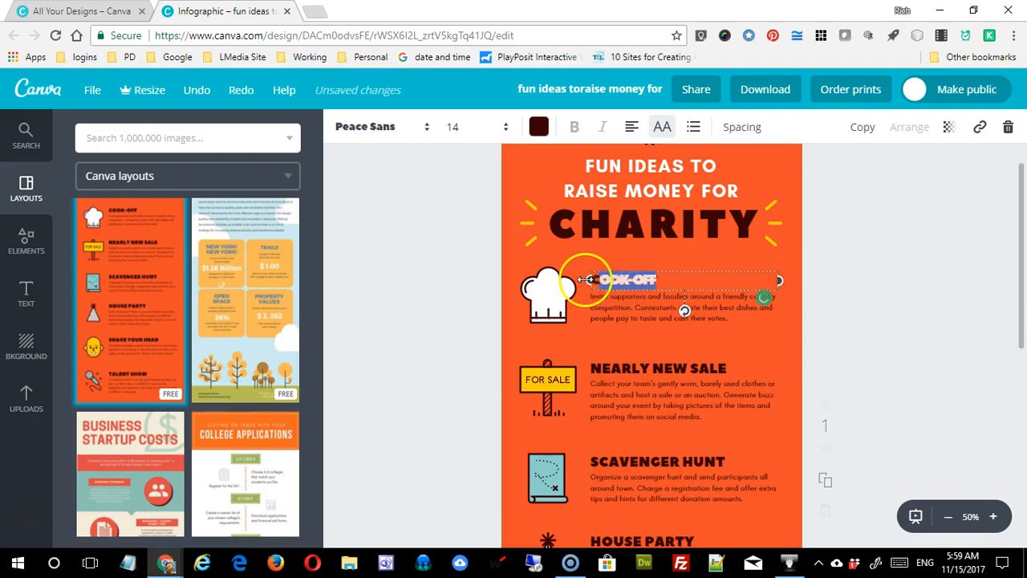
pyautogui.click(946, 128)
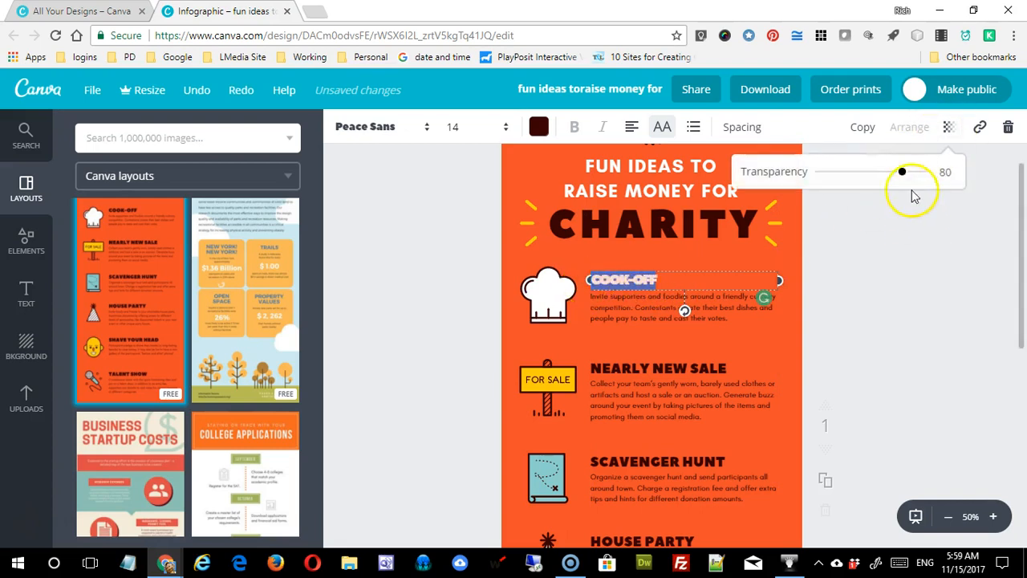
pyautogui.moveTo(901, 171); pyautogui.dragTo(864, 178)
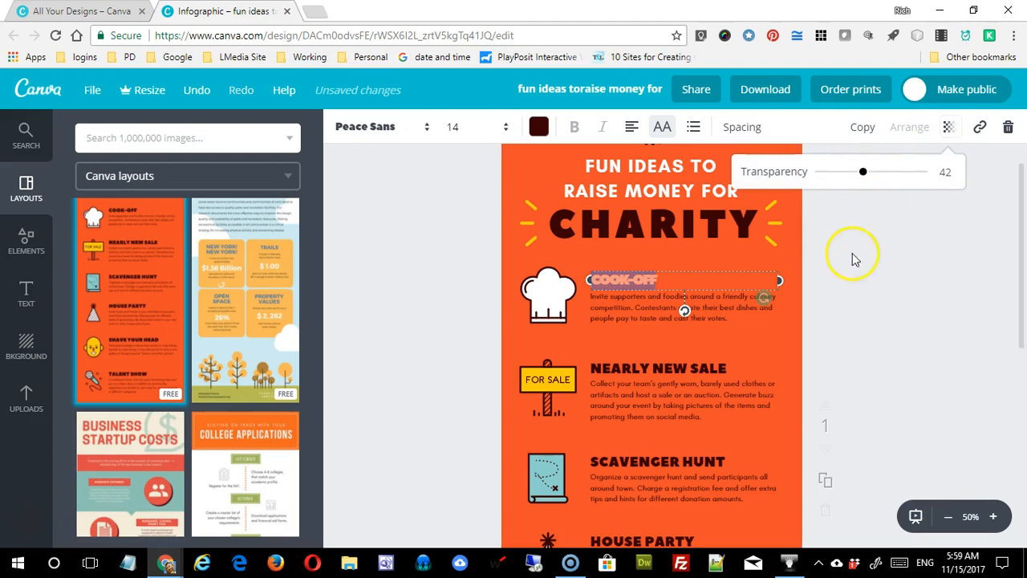
pyautogui.click(747, 314)
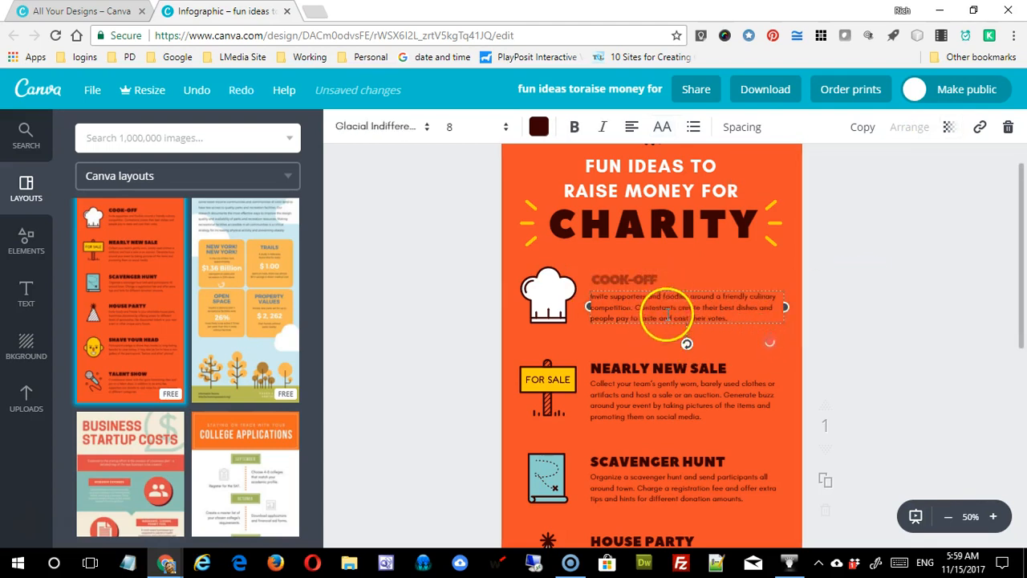
# Set the "Cook-Off" heading's transparency value back to 100.
pyautogui.click(644, 248)
pyautogui.doubleClick(616, 278)
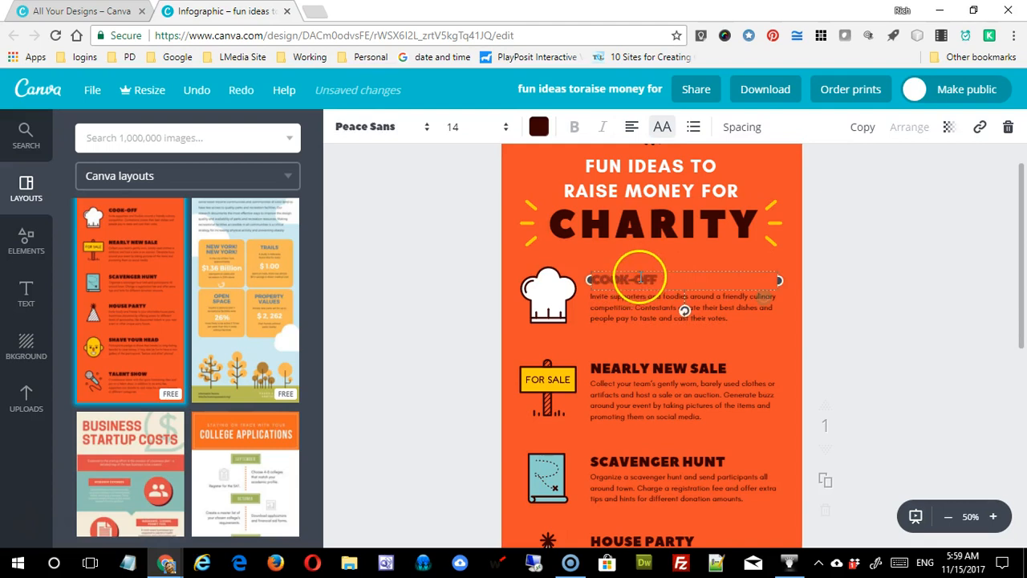
pyautogui.click(948, 127)
pyautogui.moveTo(864, 180); pyautogui.dragTo(949, 178)
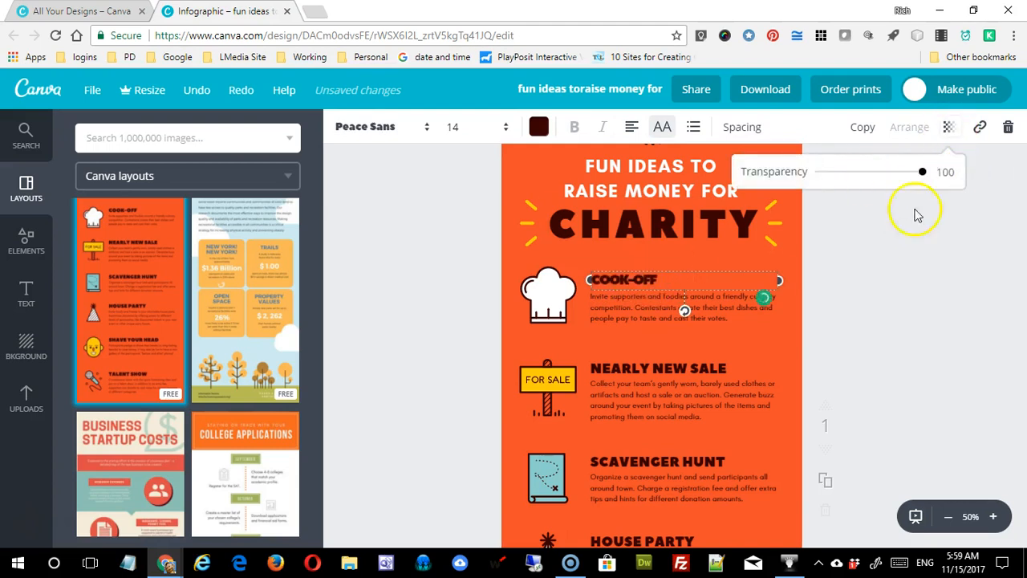
# Open the link setting for the "Cook-Off" heading.
pyautogui.click(678, 277)
pyautogui.moveTo(678, 278); pyautogui.dragTo(552, 280)
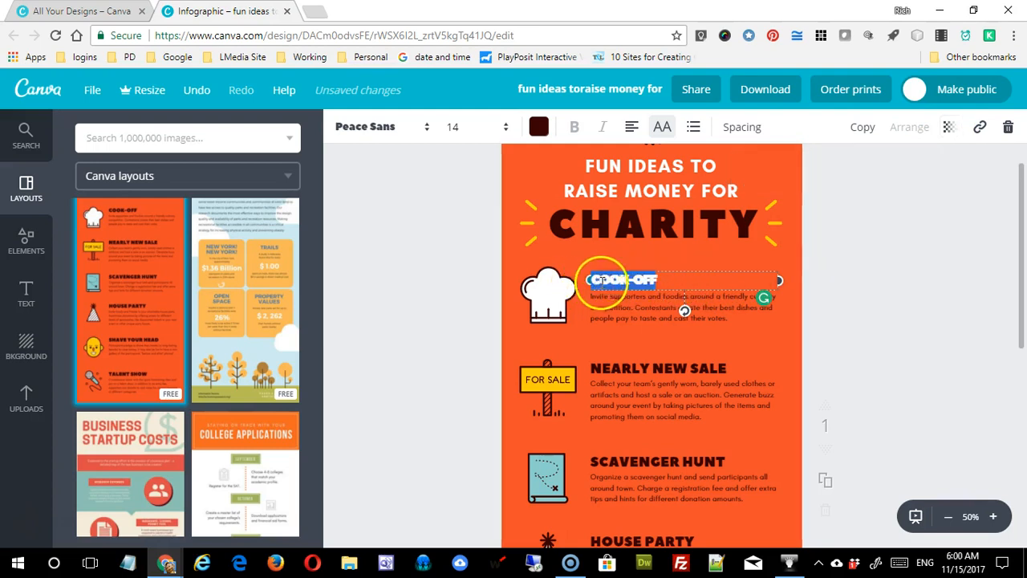
pyautogui.click(711, 285)
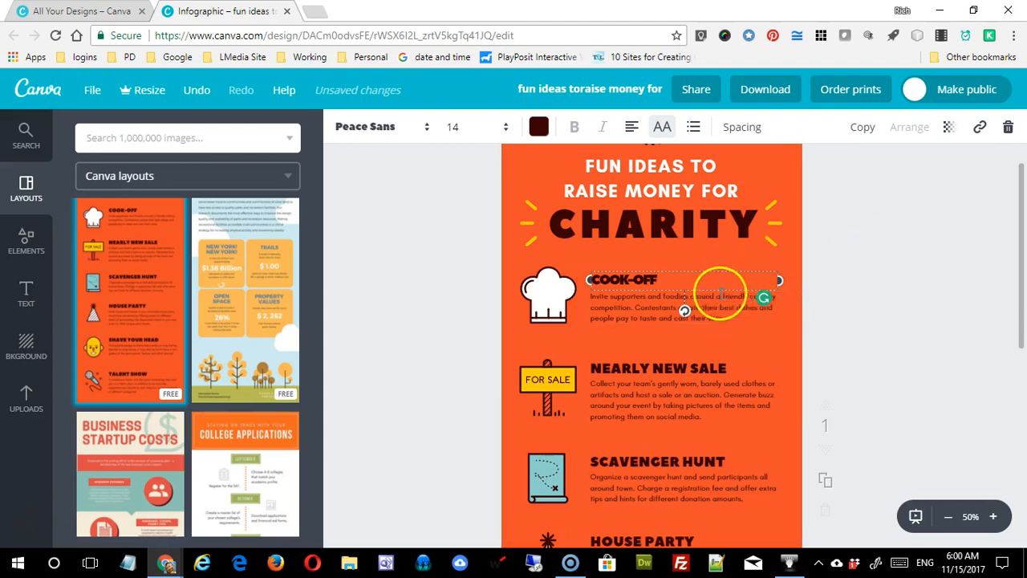
pyautogui.click(980, 129)
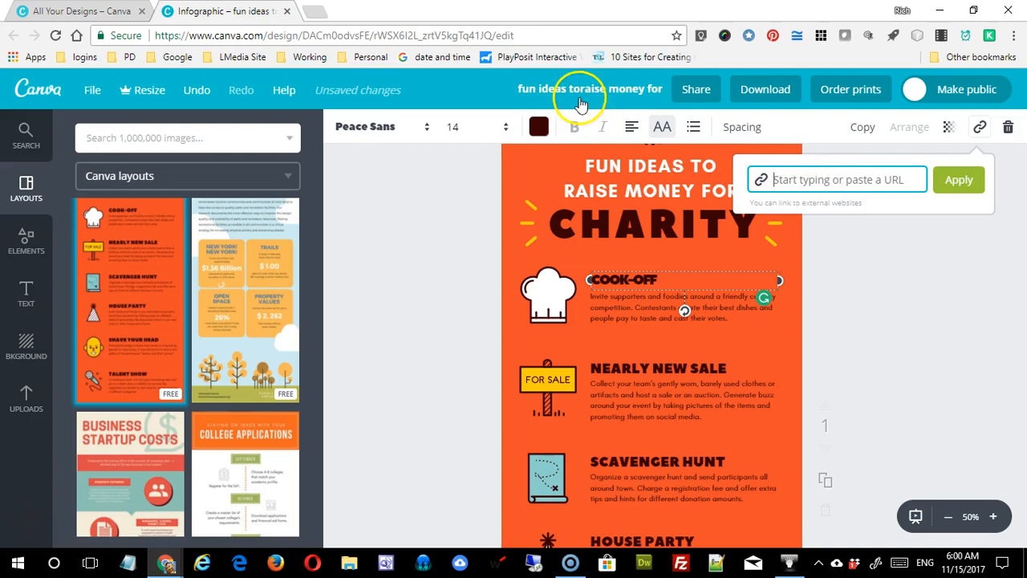
# Load google.com in a new browser tab and copy its full web address.
pyautogui.click(312, 12)
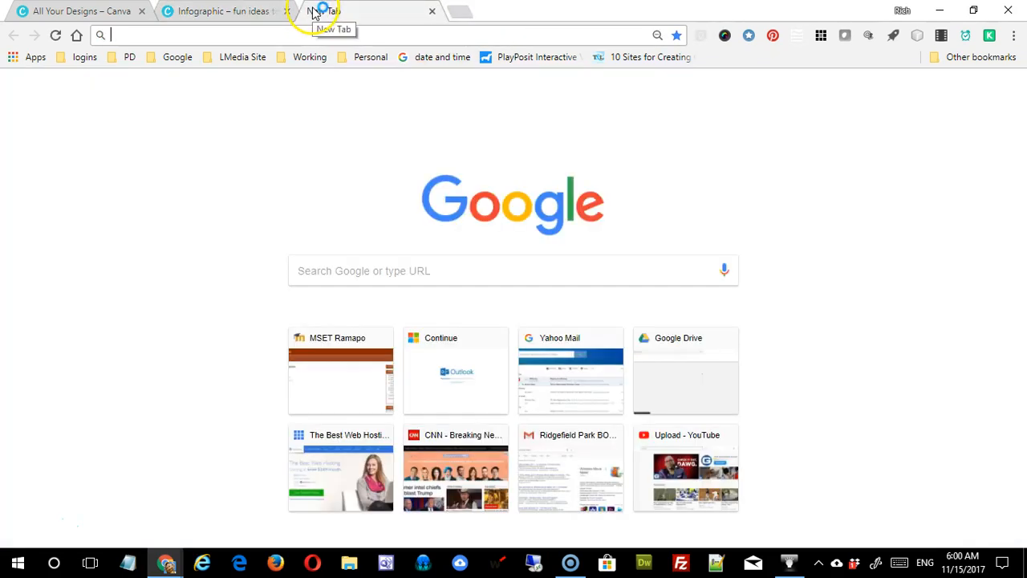
pyautogui.write('google.com')
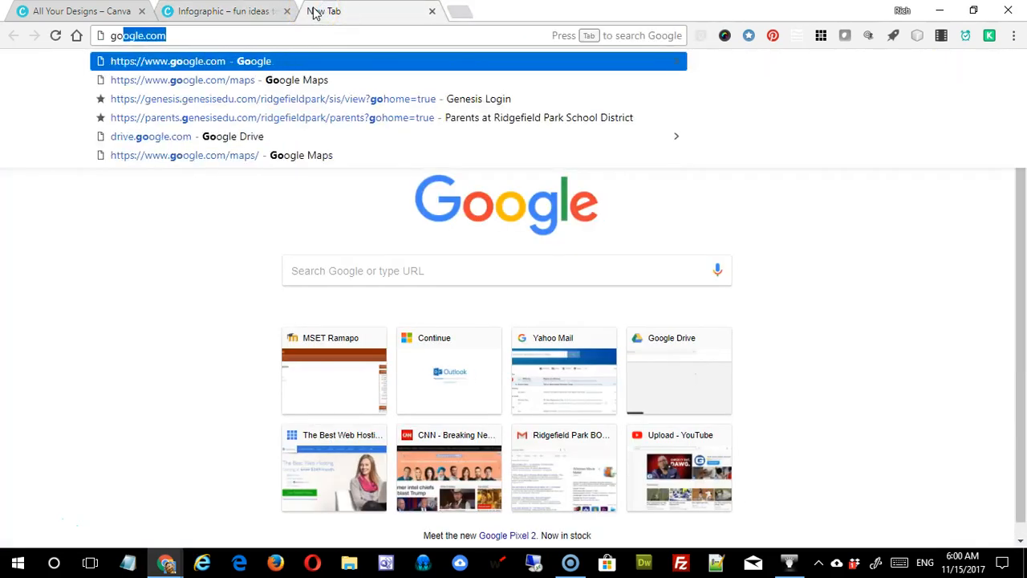
pyautogui.press('Return')
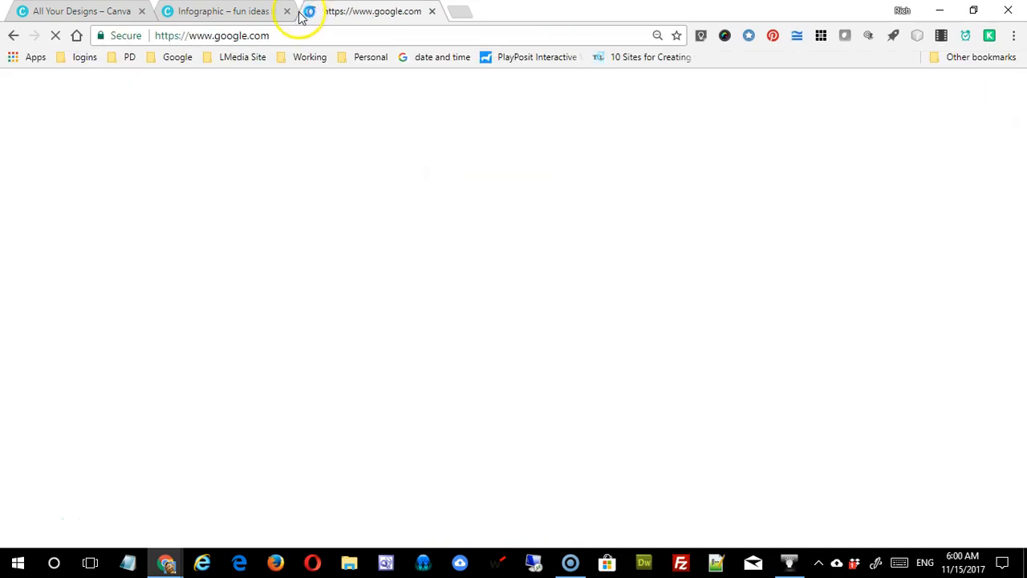
pyautogui.click(282, 36)
pyautogui.rightClick(194, 41)
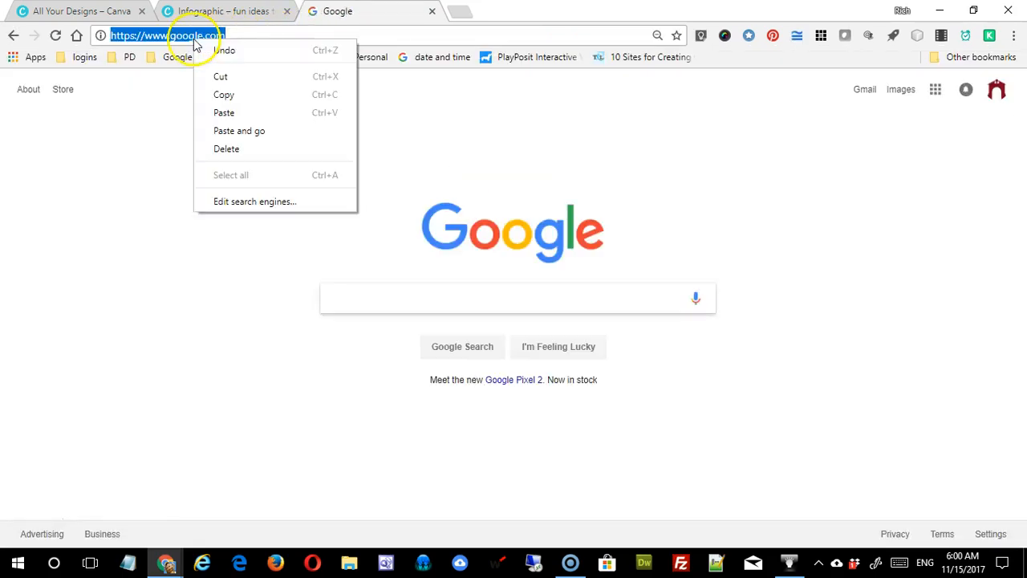
pyautogui.click(241, 97)
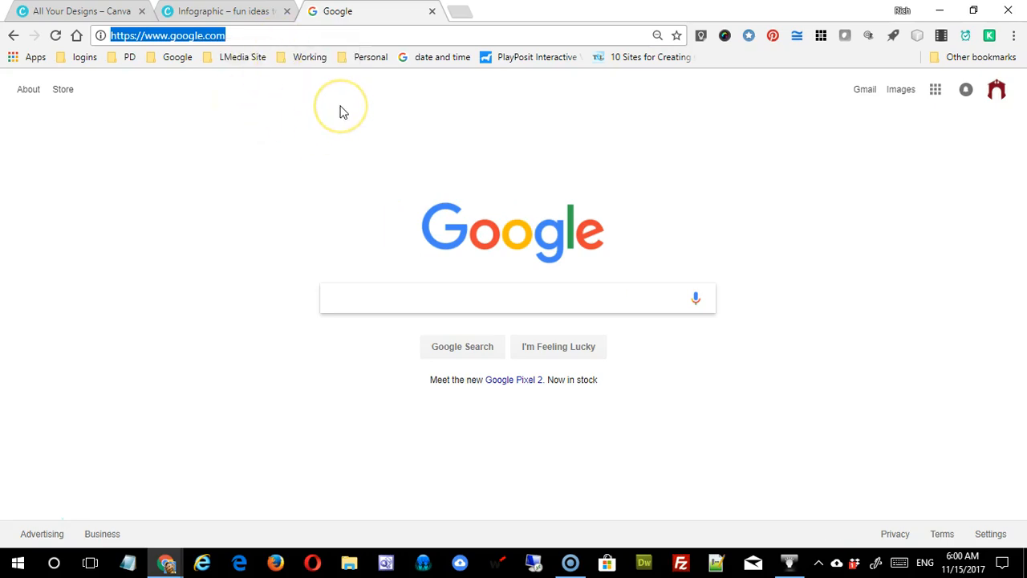
pyautogui.click(267, 40)
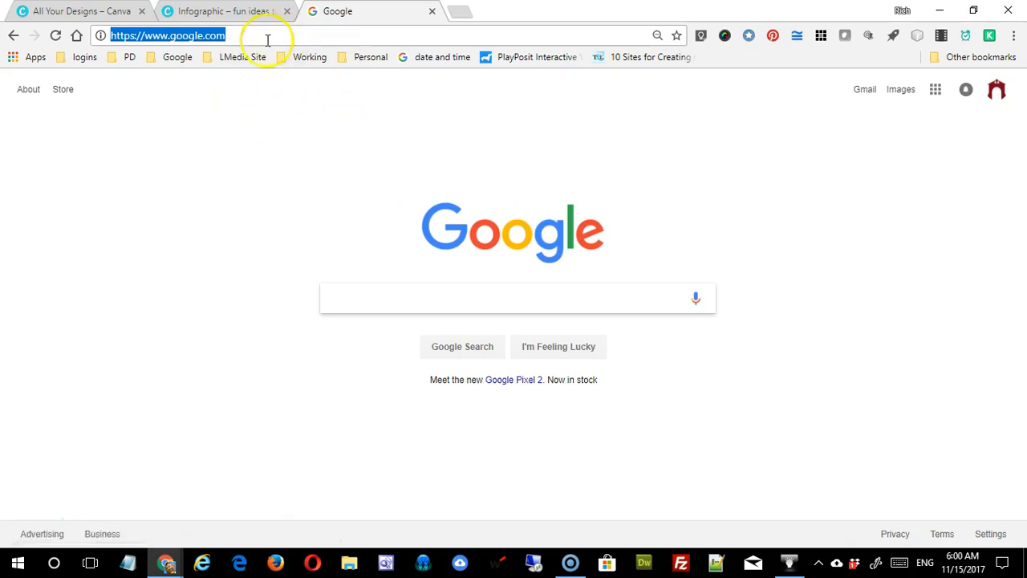
pyautogui.click(239, 15)
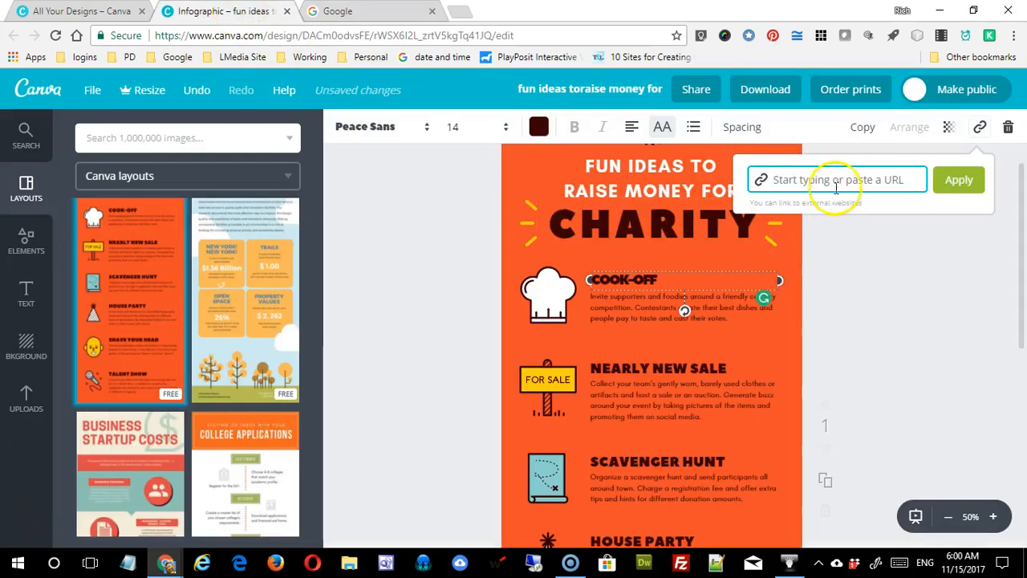
pyautogui.rightClick(815, 183)
pyautogui.click(834, 271)
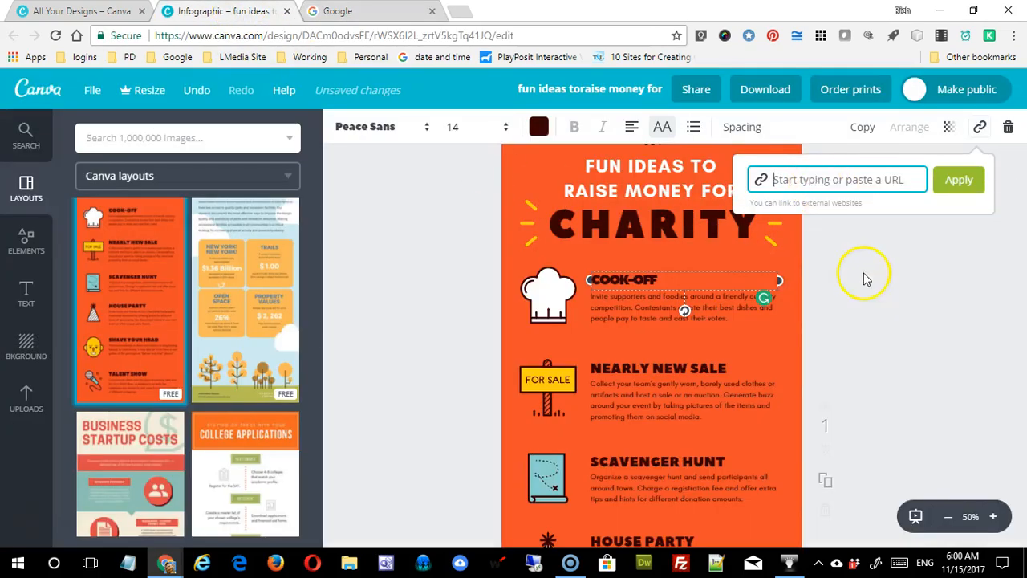
pyautogui.click(960, 183)
pyautogui.click(782, 356)
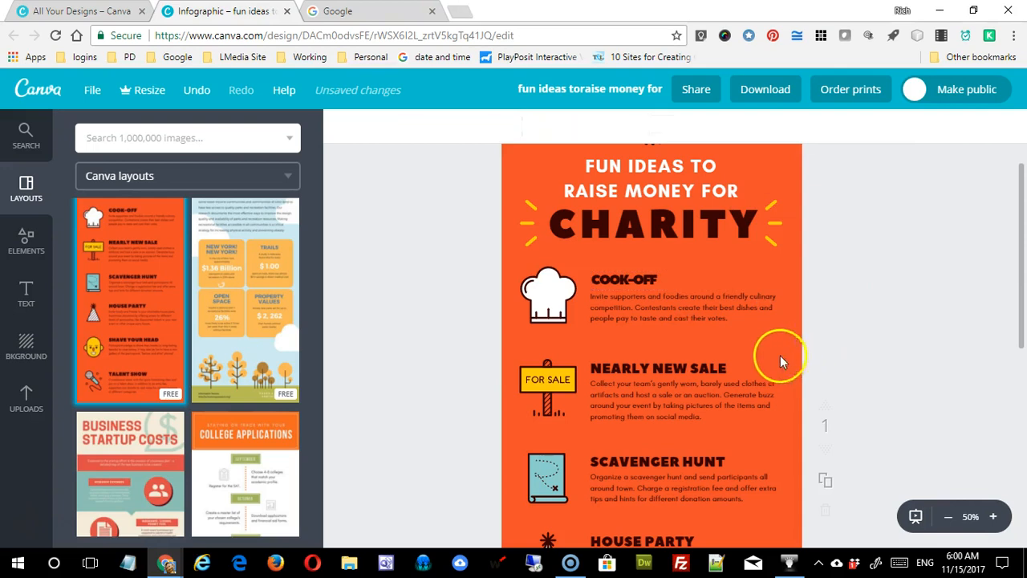
pyautogui.click(646, 276)
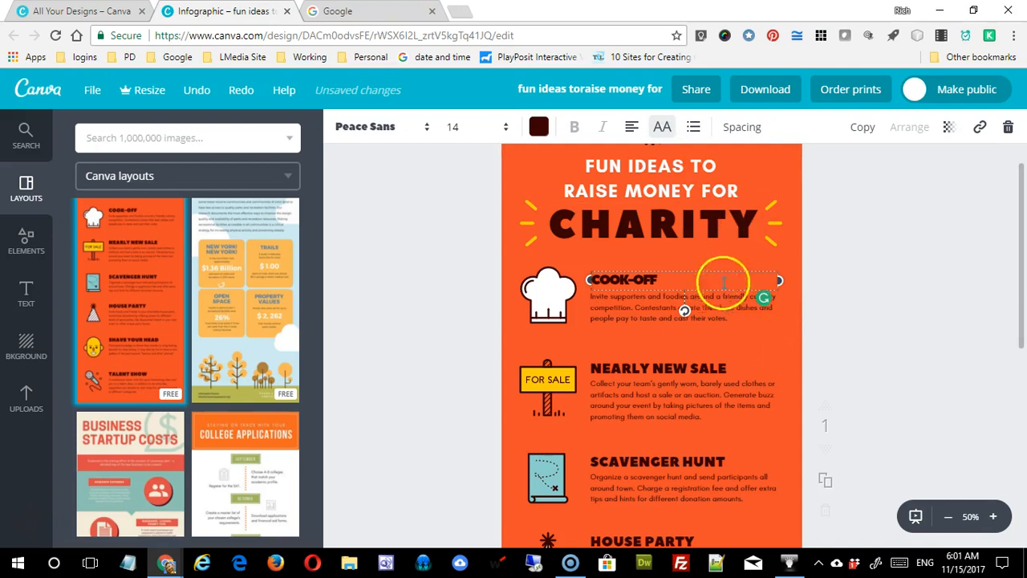
# Change the chef hat icon's dark brown outline to light gray from the default palette.
pyautogui.click(545, 308)
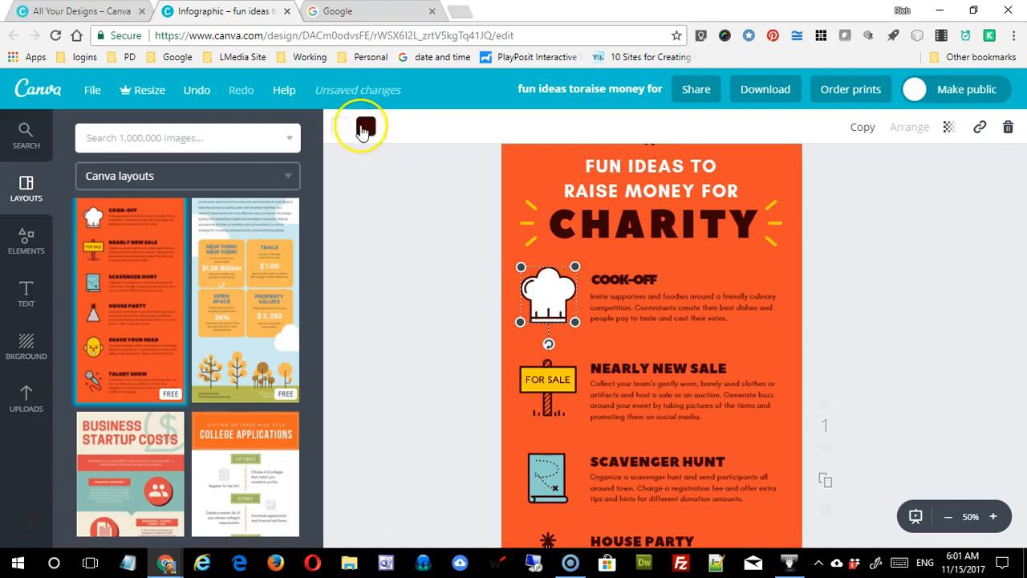
pyautogui.click(365, 128)
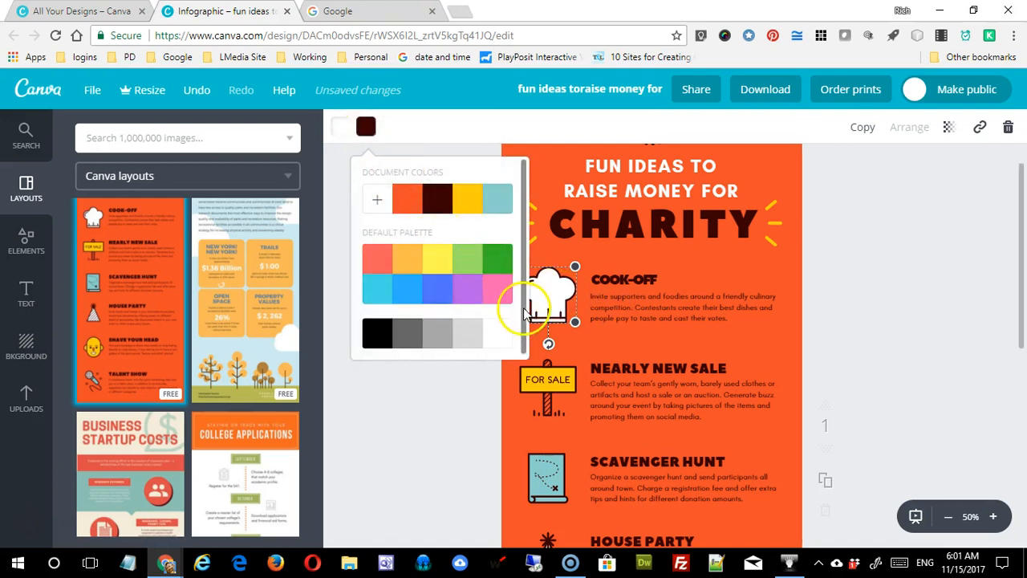
pyautogui.click(475, 329)
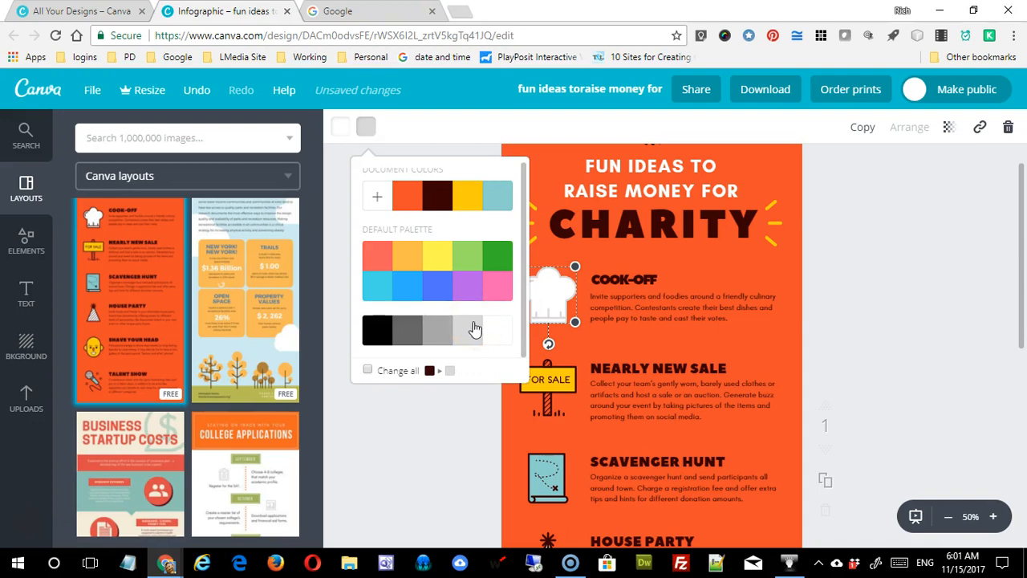
pyautogui.click(409, 424)
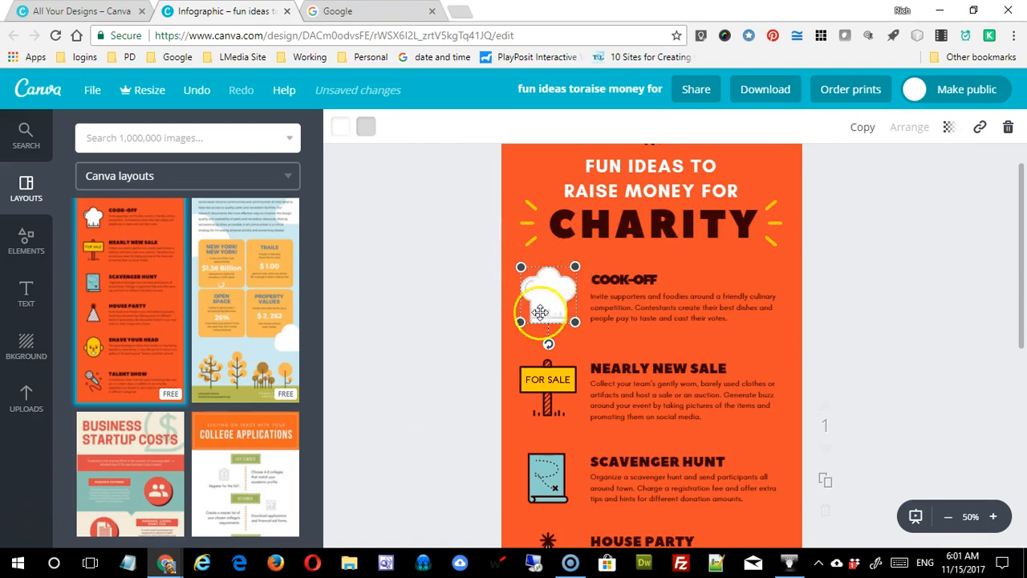
# Undo the chef hat icon's light gray recolor, redo it once, and undo it again to keep the dark brown outline.
pyautogui.click(193, 91)
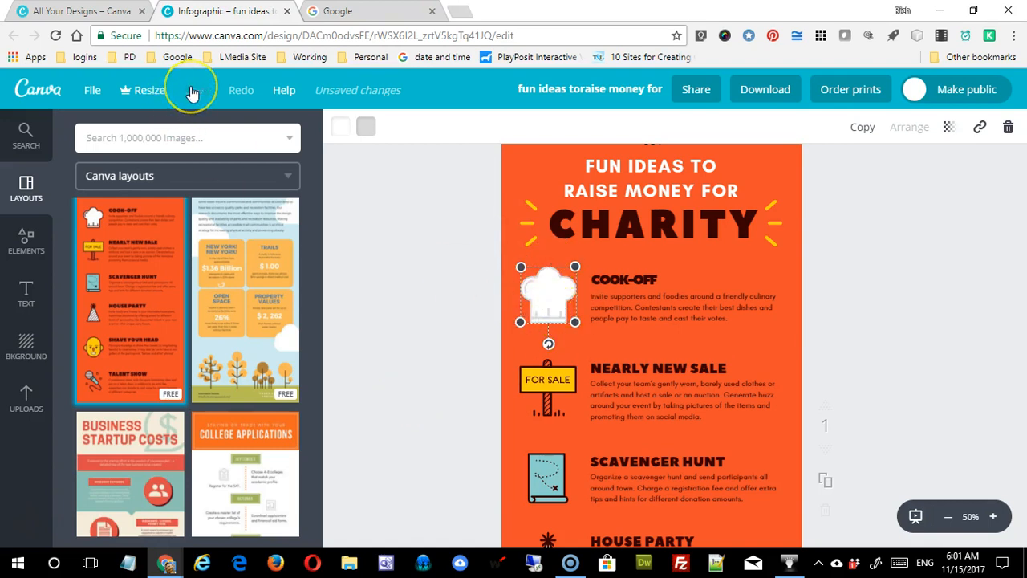
pyautogui.click(235, 92)
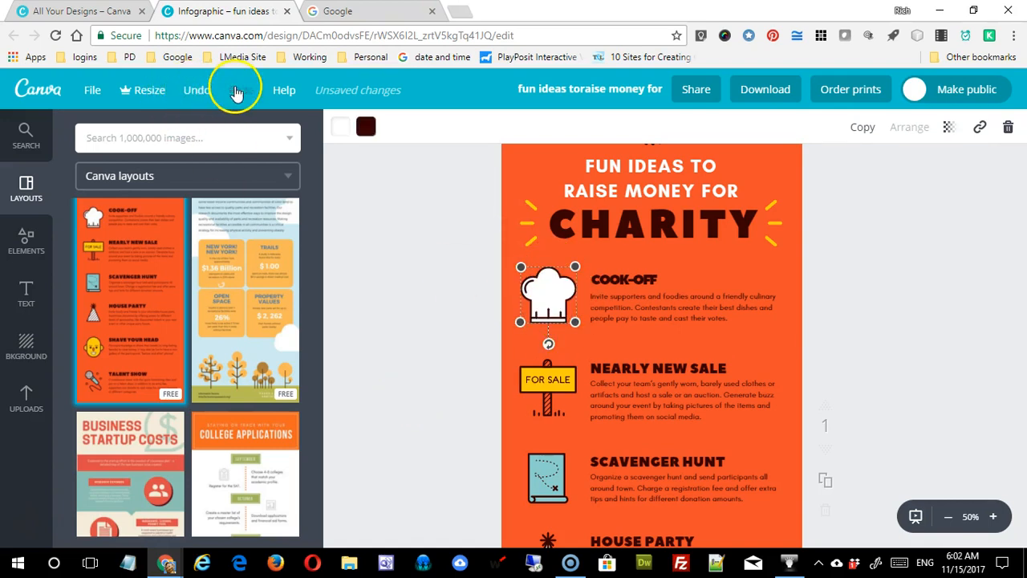
pyautogui.click(199, 92)
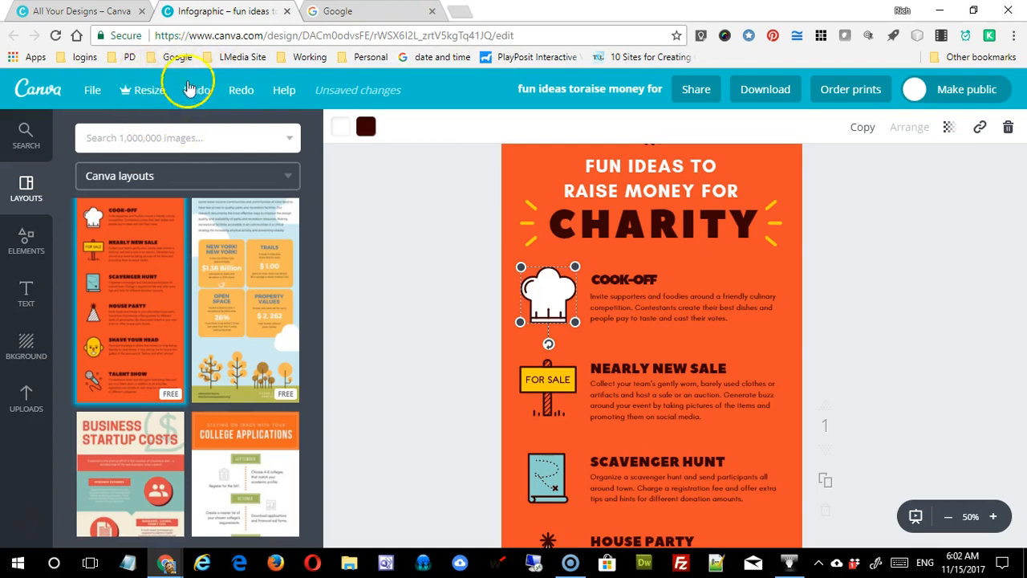
# View the Magic Resize offer for the design and close it without starting the trial.
pyautogui.click(150, 91)
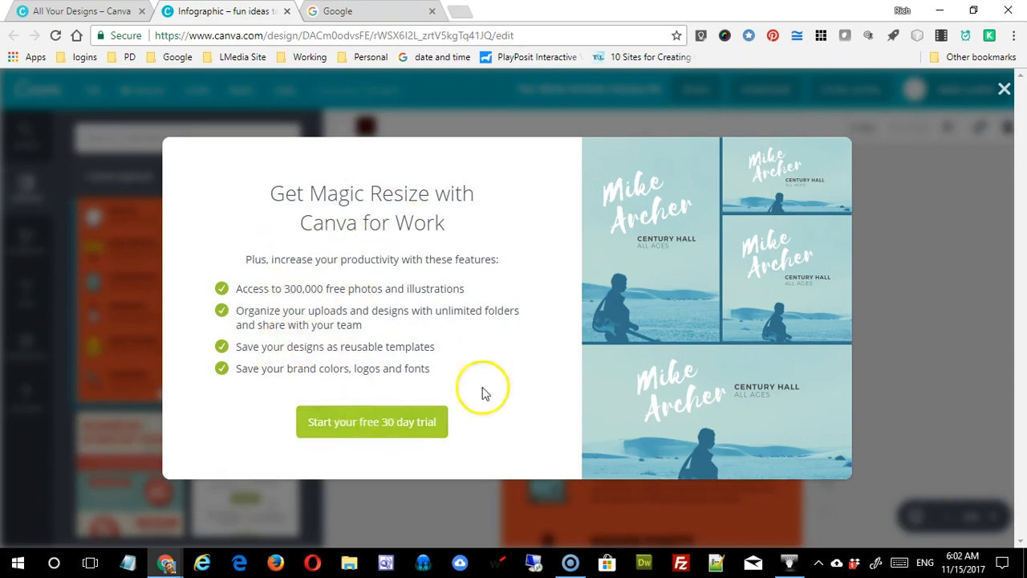
pyautogui.click(936, 295)
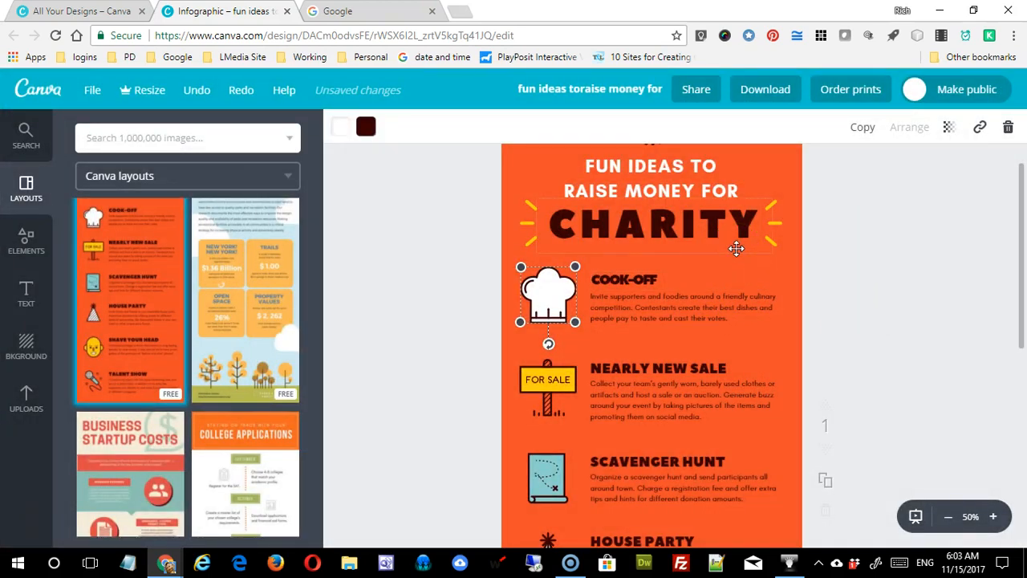
# Browse the Canva Help Center's Creating Your Design topics in a new tab and close it to return to the infographic.
pyautogui.click(282, 93)
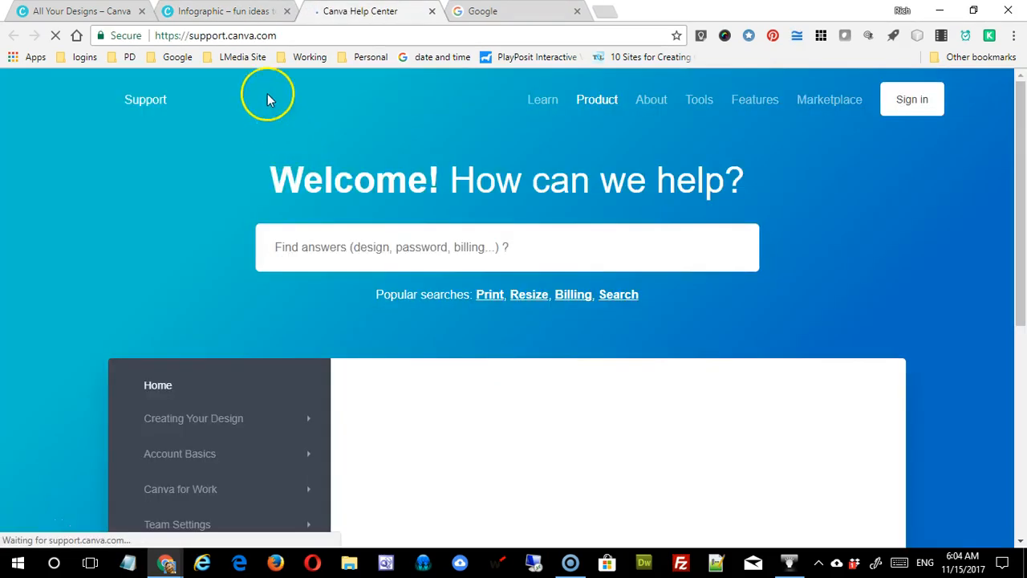
pyautogui.scroll(-2, 474, 285)
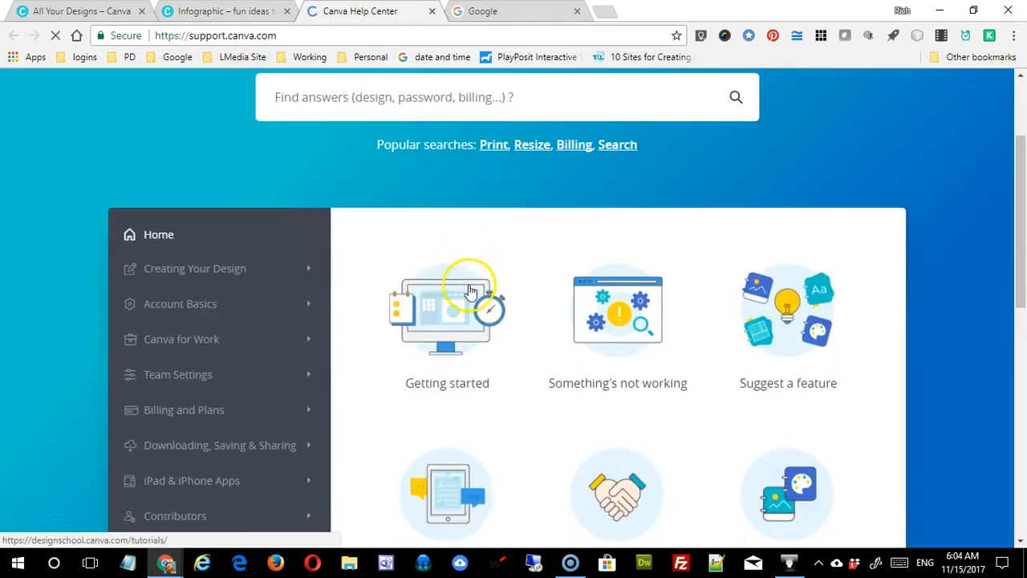
pyautogui.scroll(-1, 470, 291)
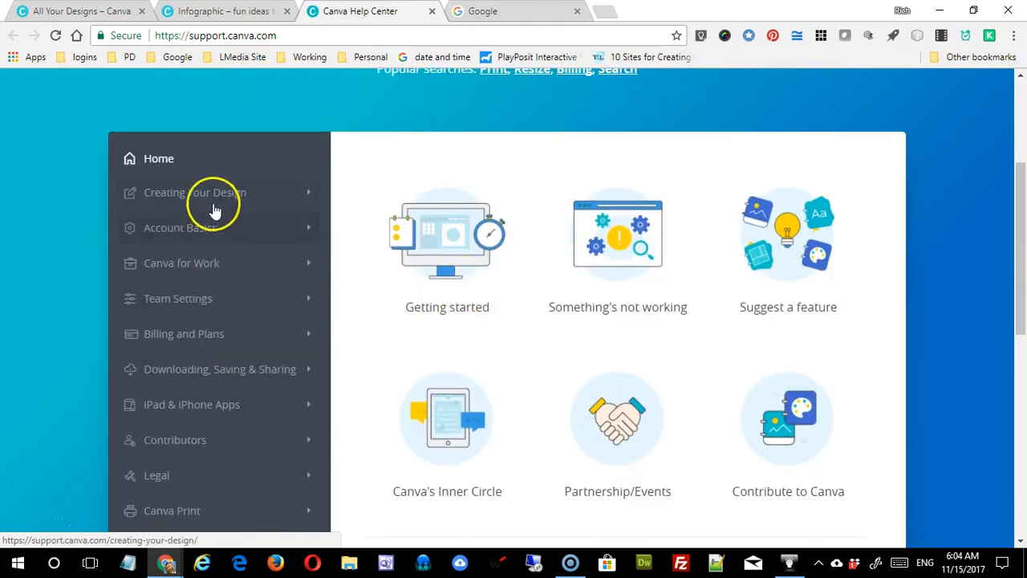
pyautogui.click(307, 194)
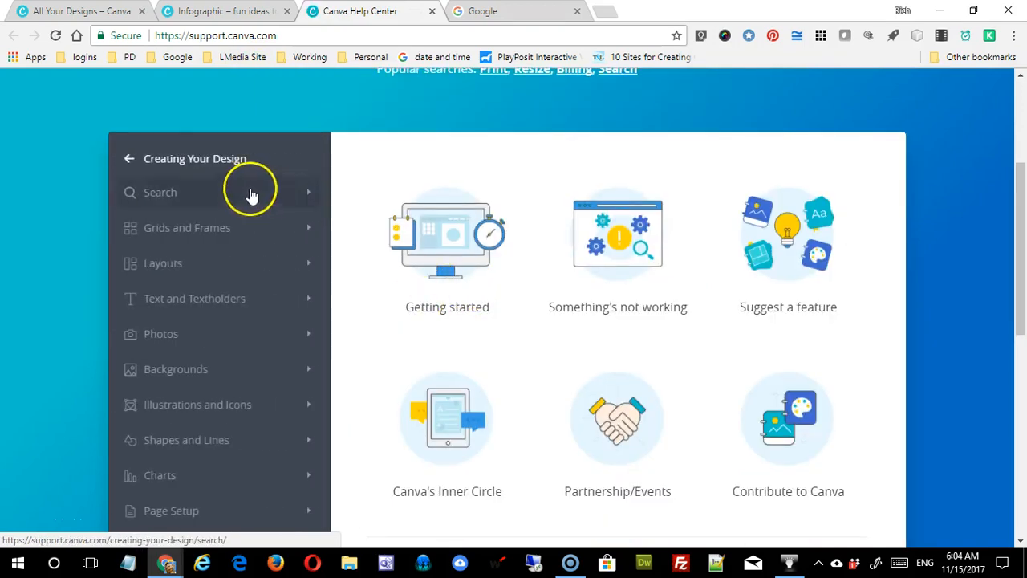
pyautogui.click(134, 163)
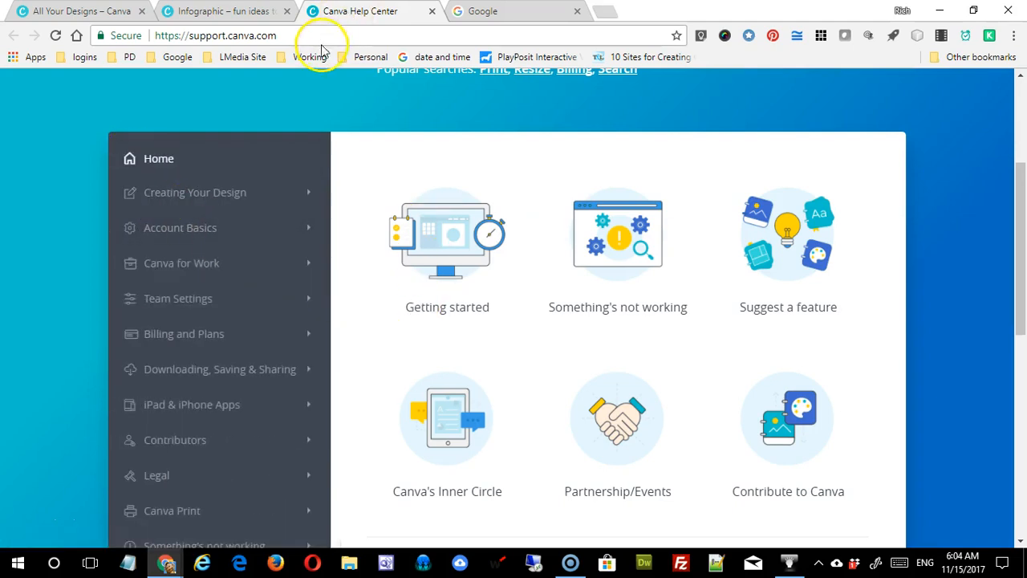
pyautogui.click(431, 11)
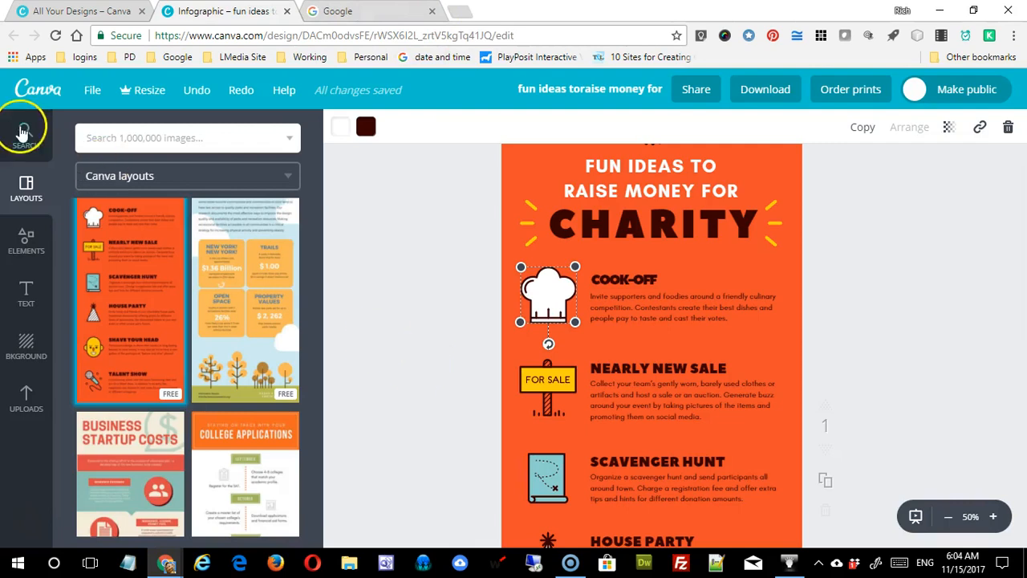
# Save the infographic design.
pyautogui.click(93, 91)
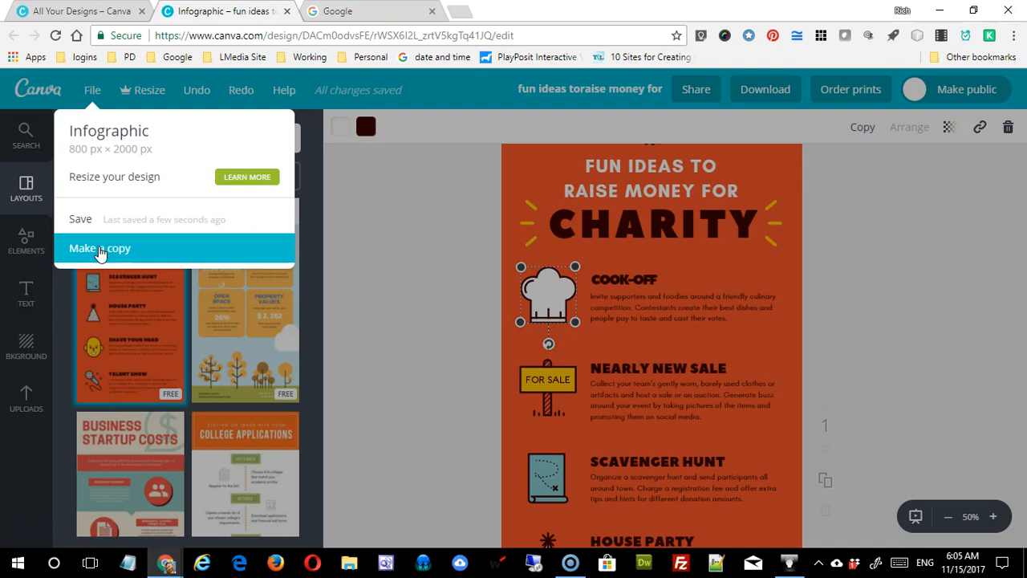
pyautogui.click(100, 250)
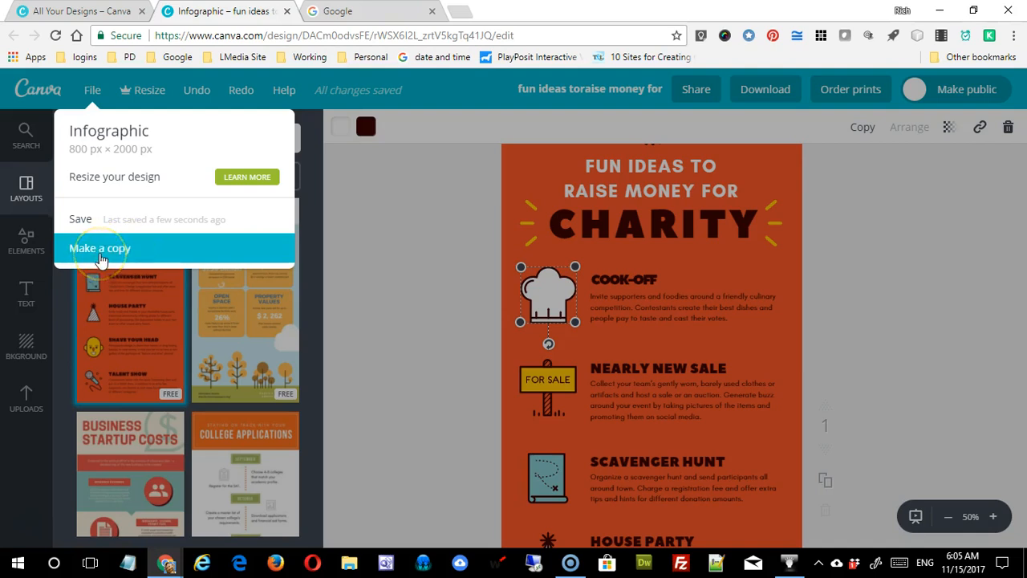
pyautogui.click(76, 222)
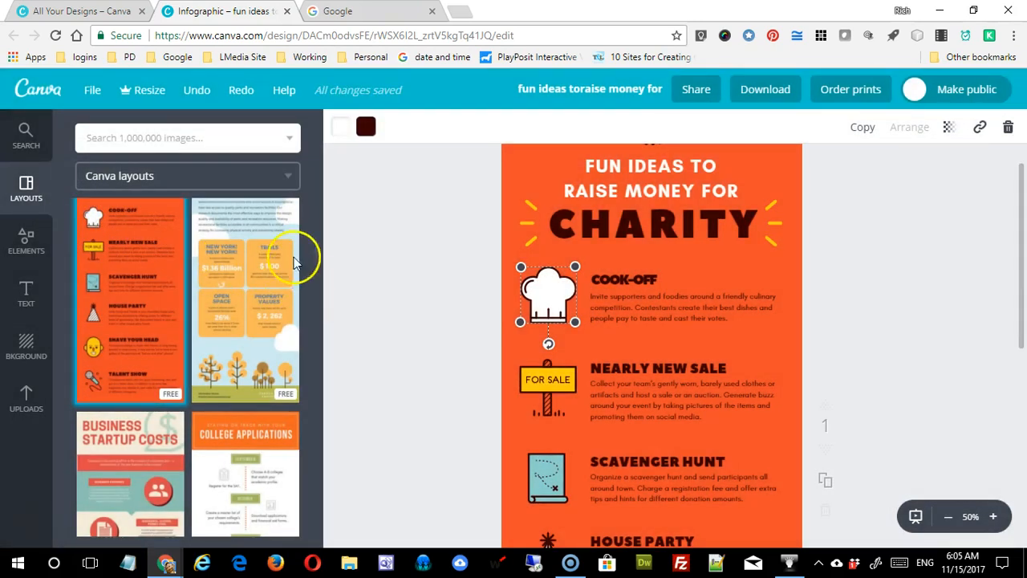
# Nudge the chef hat icon up and back down beside the "Cook-Off" heading, and deselect it.
pyautogui.moveTo(569, 295); pyautogui.dragTo(578, 301)
pyautogui.press('Up')
pyautogui.press('Up')
pyautogui.press('Up')
pyautogui.press('Up')
pyautogui.press('Down')
pyautogui.press('Down')
pyautogui.press('Down')
pyautogui.press('Down')
pyautogui.press('Down')
pyautogui.press('Down')
pyautogui.press('Down')
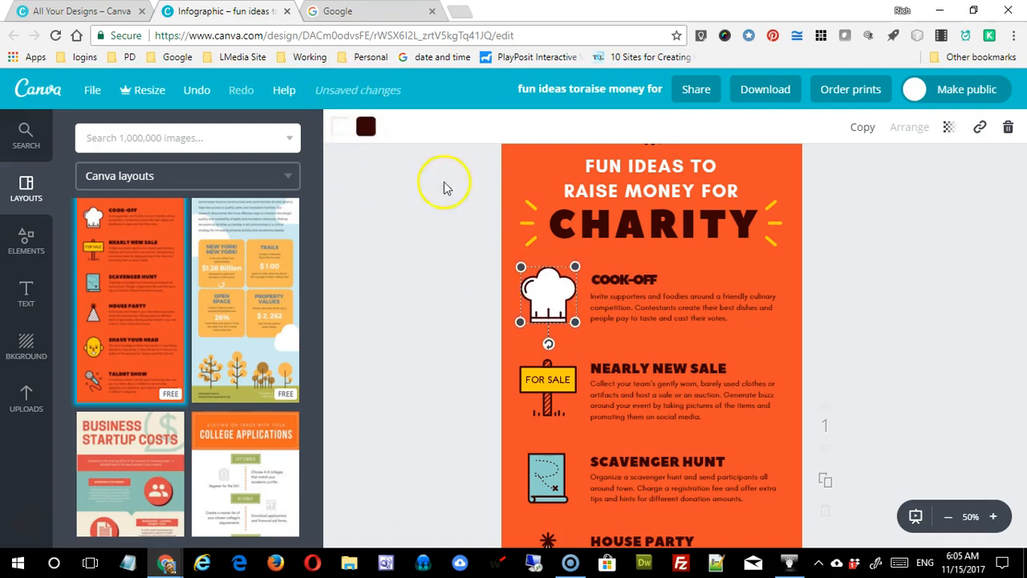
pyautogui.click(442, 267)
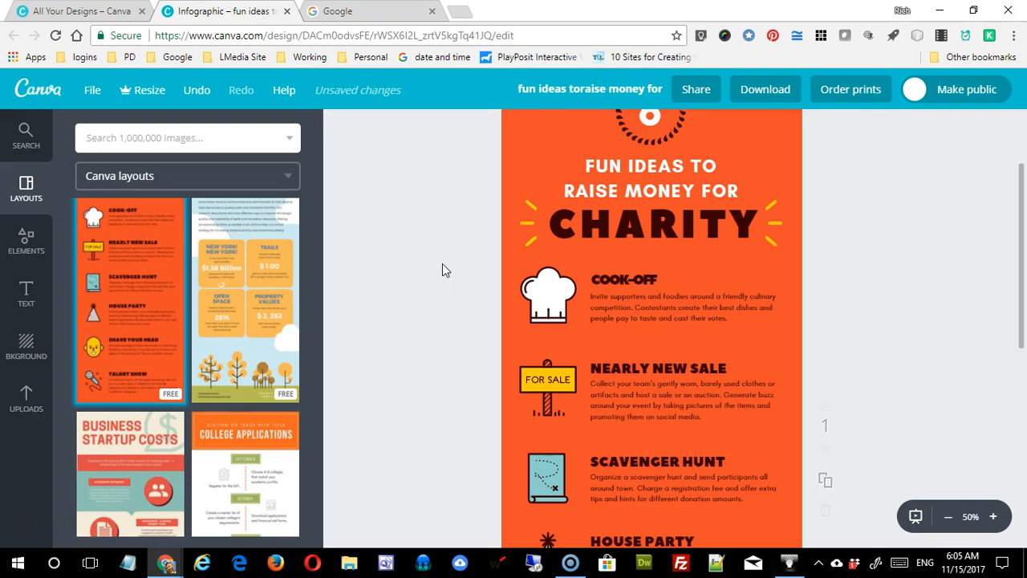
# Open the design's sharing settings for inviting people, and switch the permission to Can view and back to Can edit.
pyautogui.click(697, 92)
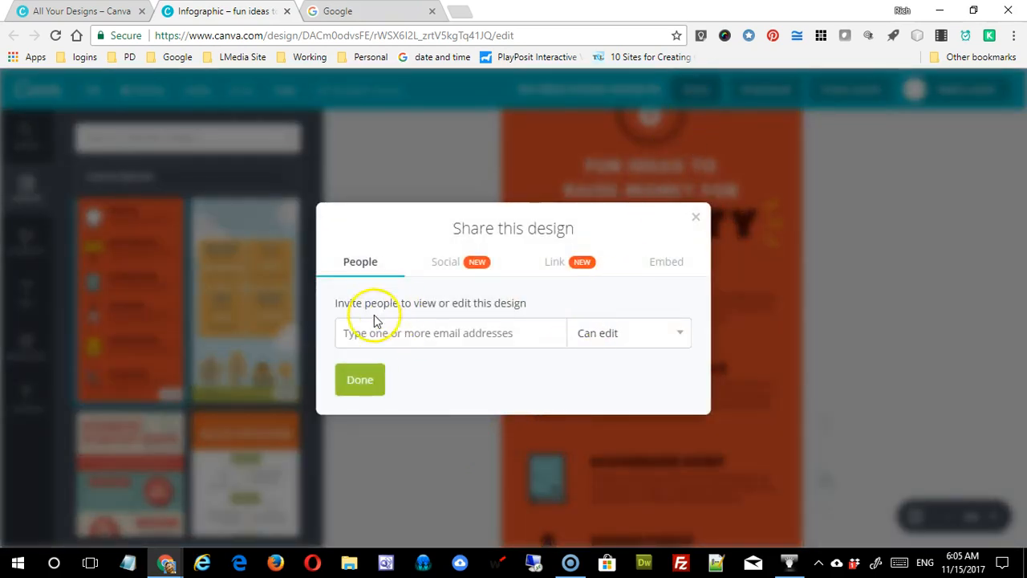
pyautogui.click(412, 339)
pyautogui.click(618, 344)
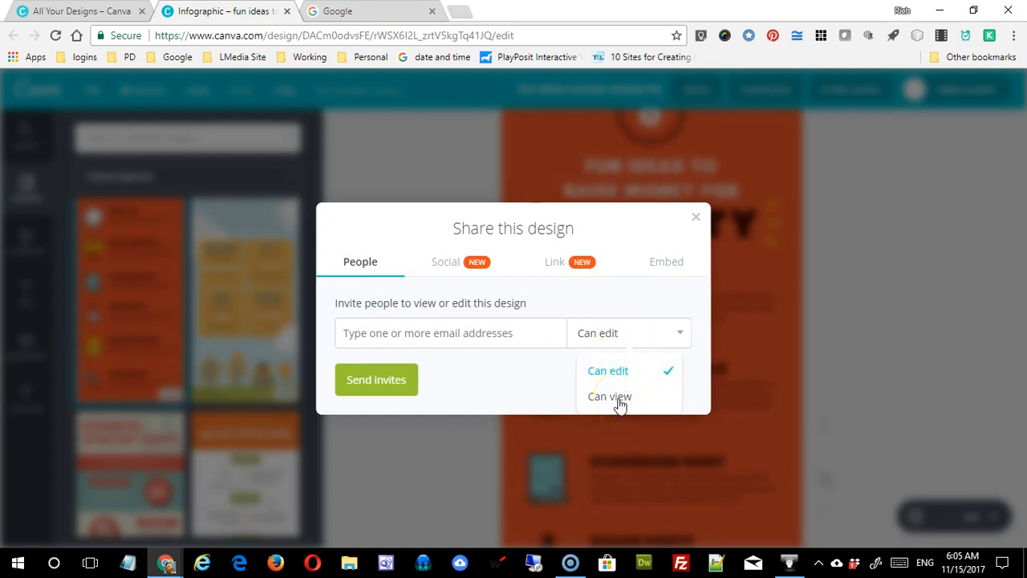
pyautogui.click(619, 399)
pyautogui.click(626, 335)
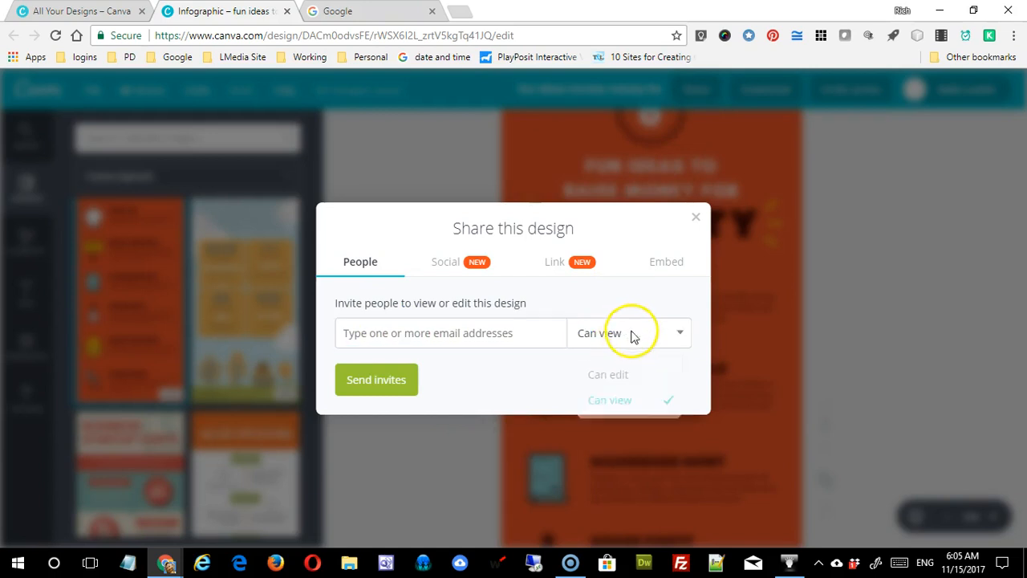
pyautogui.click(630, 371)
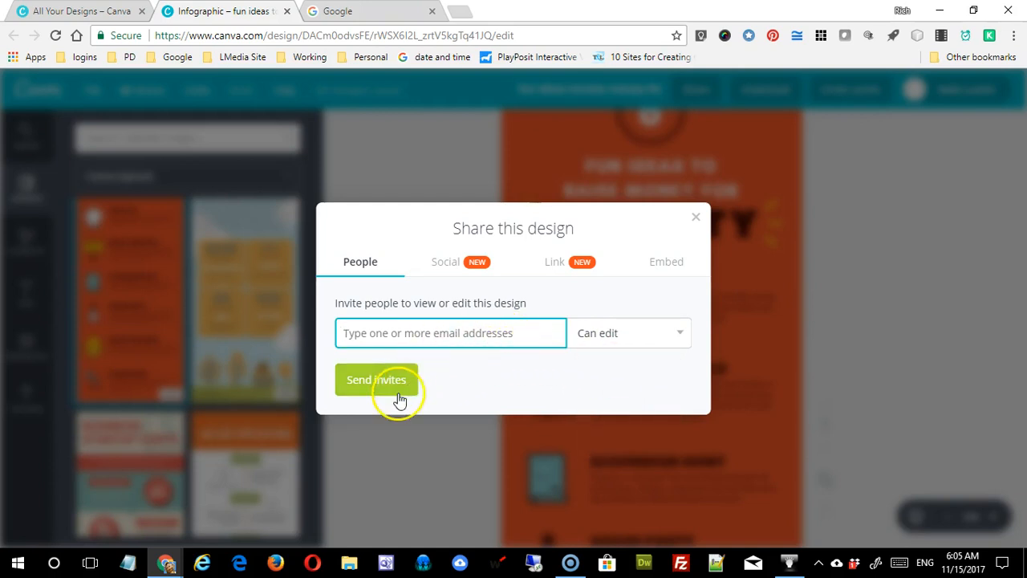
# Examine the Social, Link and Embed sharing options, including the link's permission choices, and close the sharing settings.
pyautogui.click(455, 271)
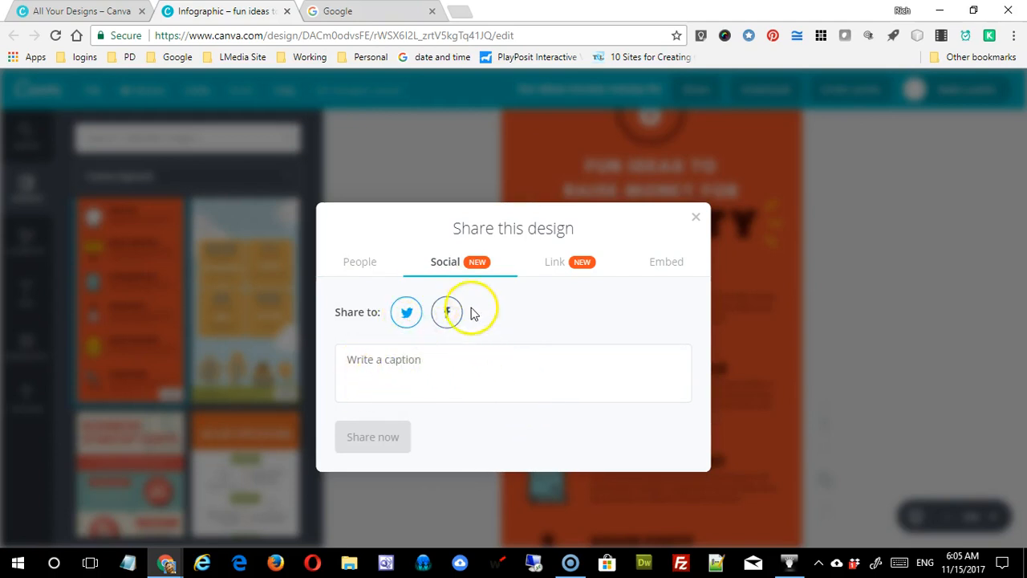
pyautogui.click(563, 262)
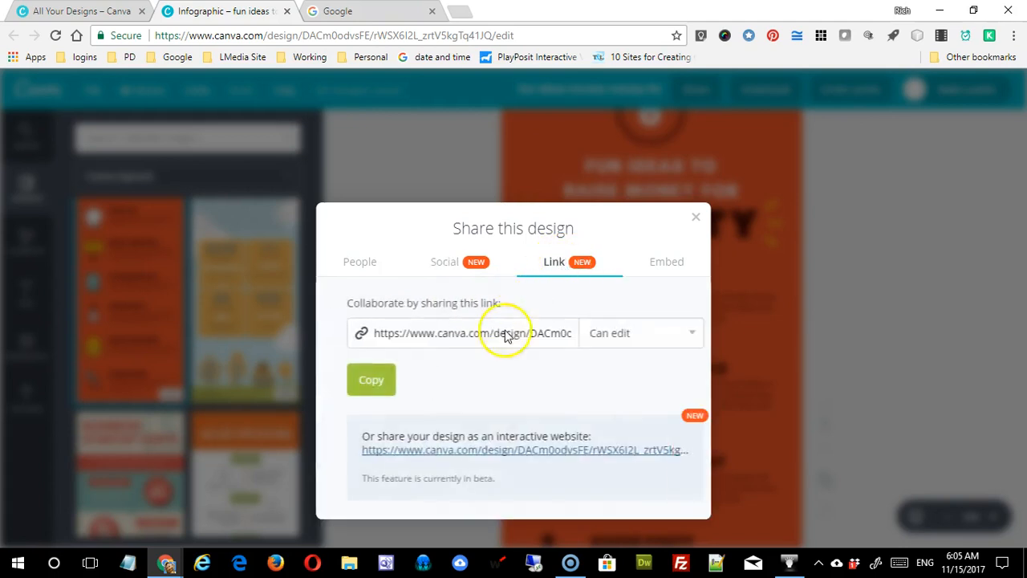
pyautogui.click(464, 336)
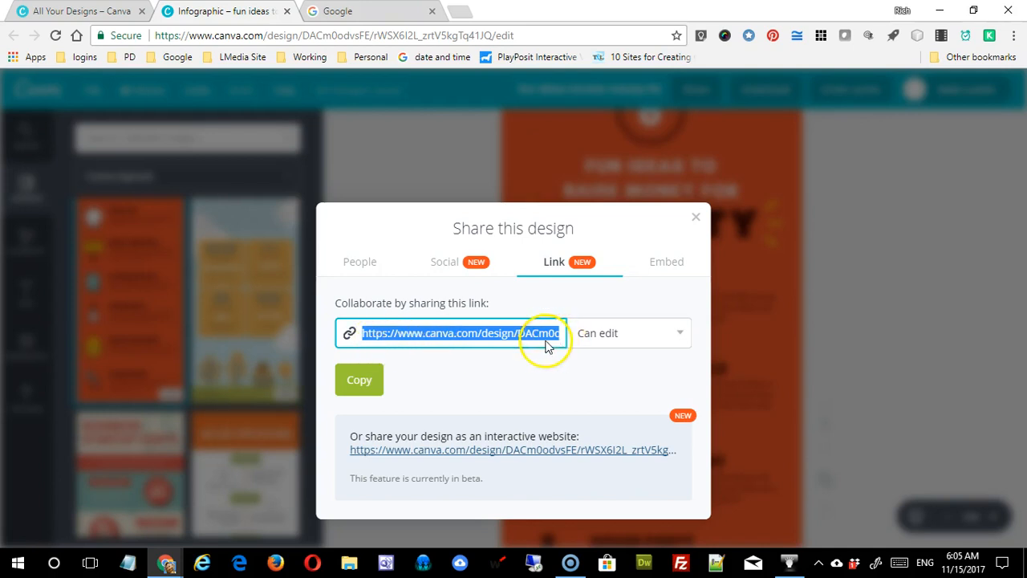
pyautogui.click(604, 341)
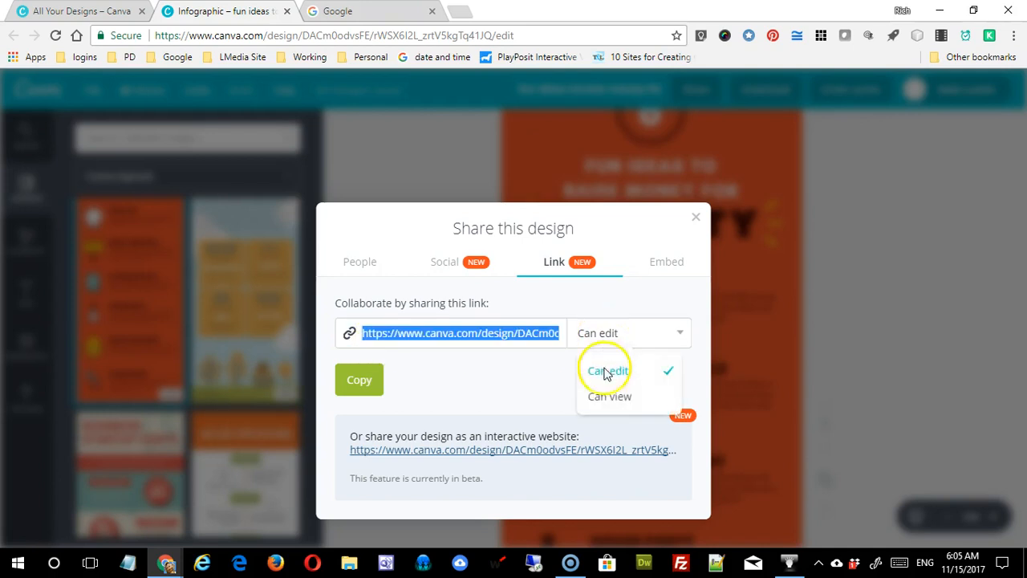
pyautogui.click(502, 365)
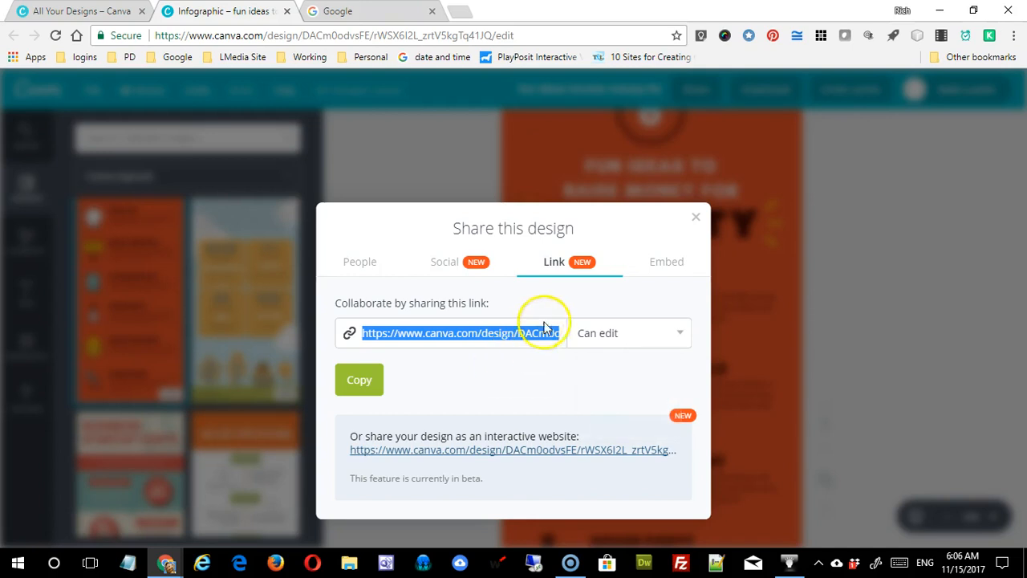
pyautogui.click(666, 265)
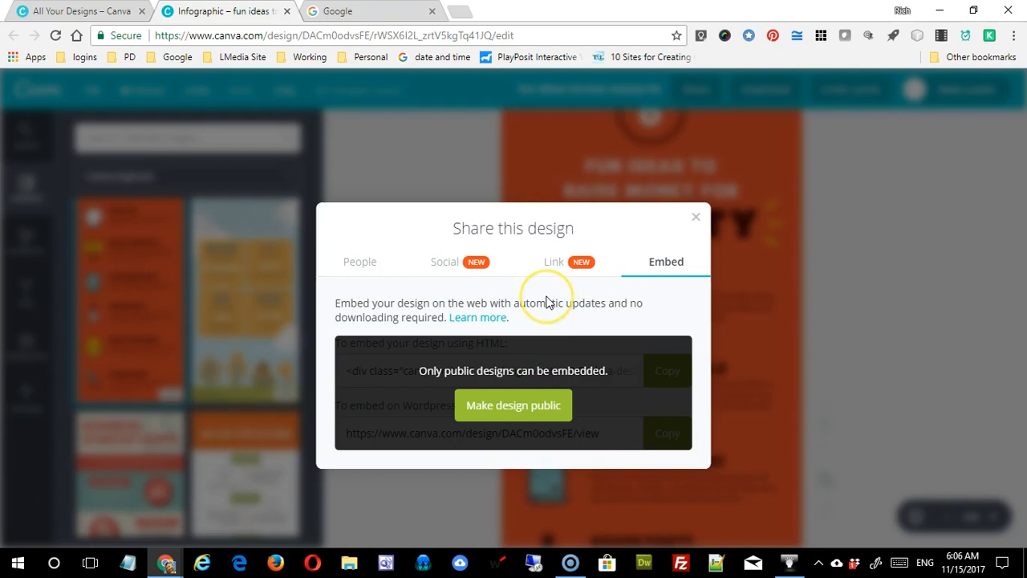
pyautogui.click(696, 217)
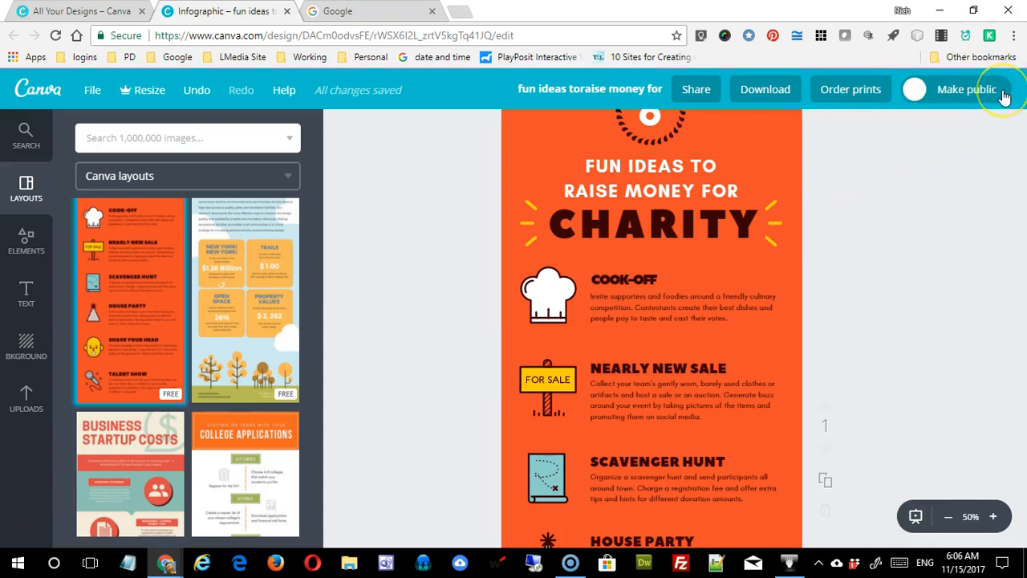
# Examine the file types offered for downloading the infographic, and close the download options without downloading.
pyautogui.click(766, 90)
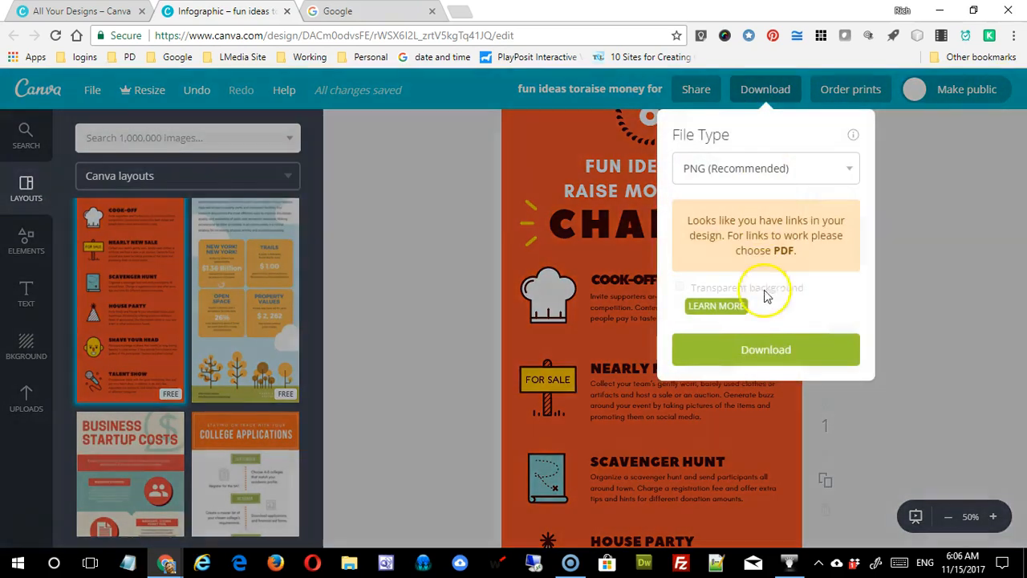
pyautogui.click(847, 173)
pyautogui.click(779, 198)
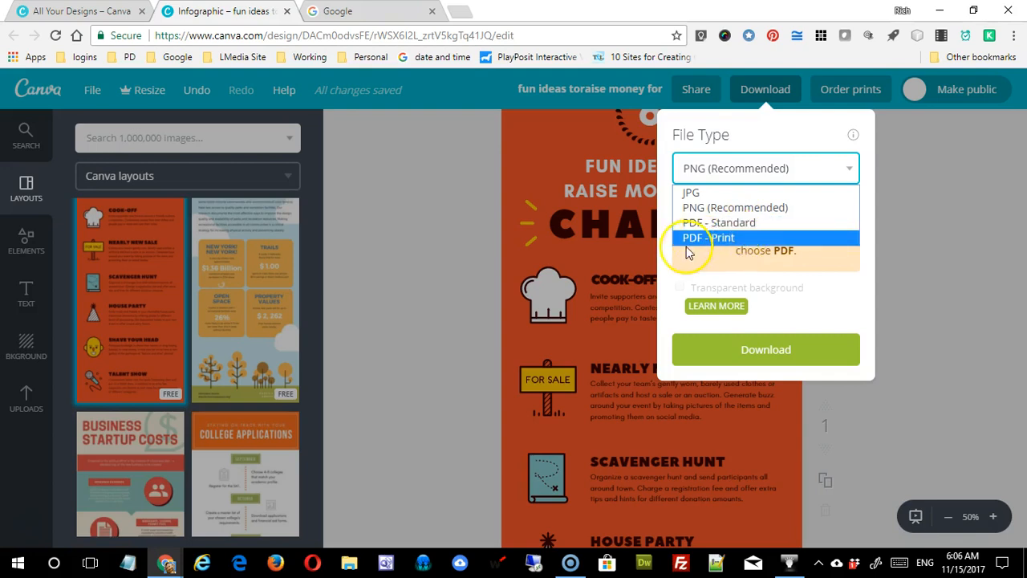
pyautogui.click(940, 275)
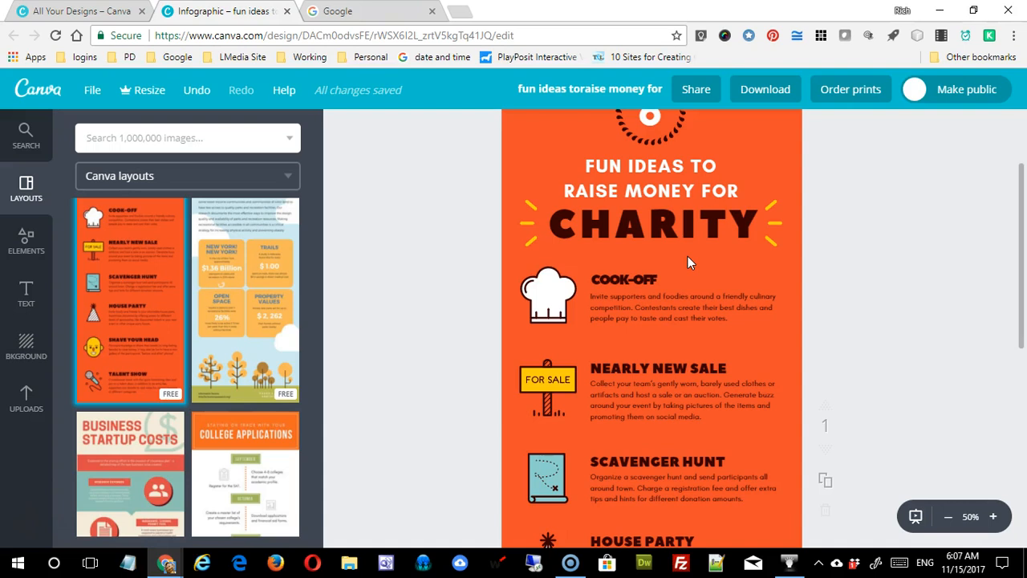
# Open the print ordering options and examine the available print sizes without choosing another one.
pyautogui.click(851, 89)
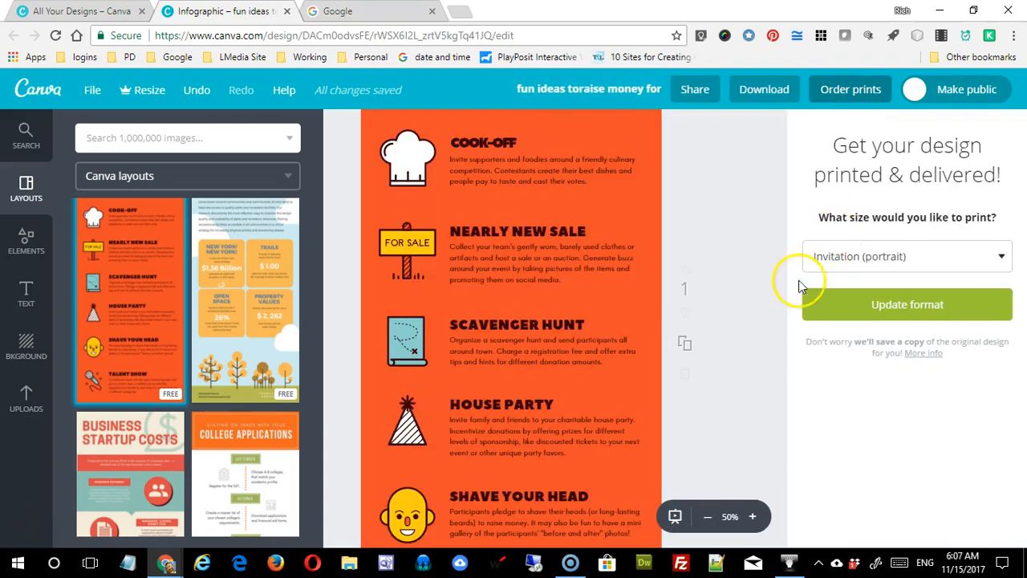
pyautogui.click(1000, 256)
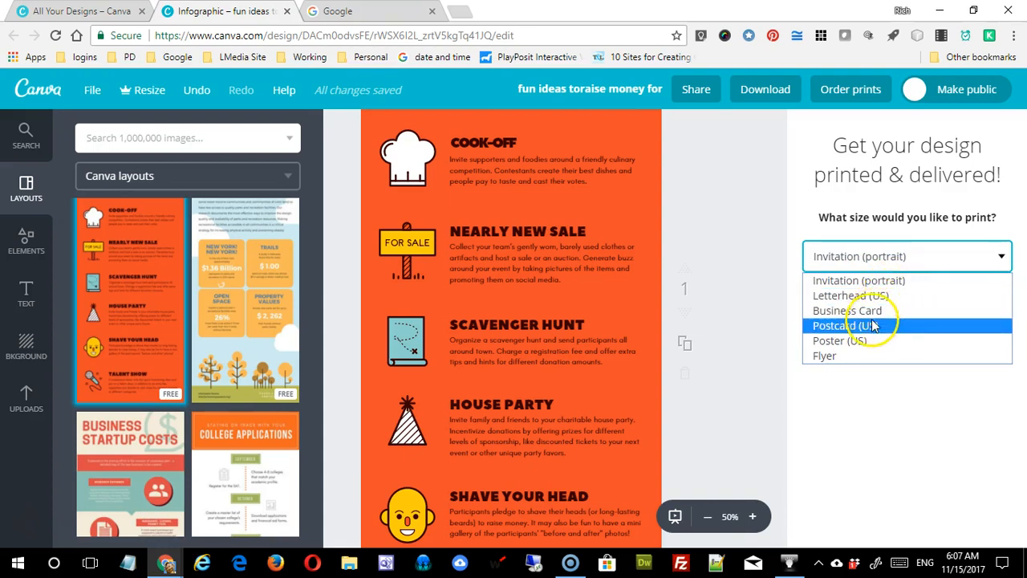
pyautogui.click(738, 280)
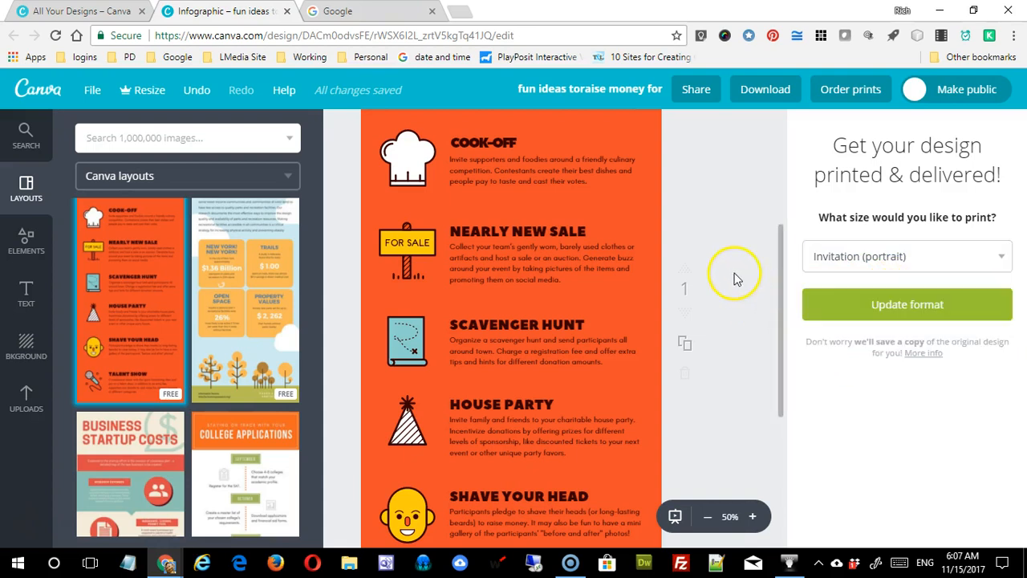